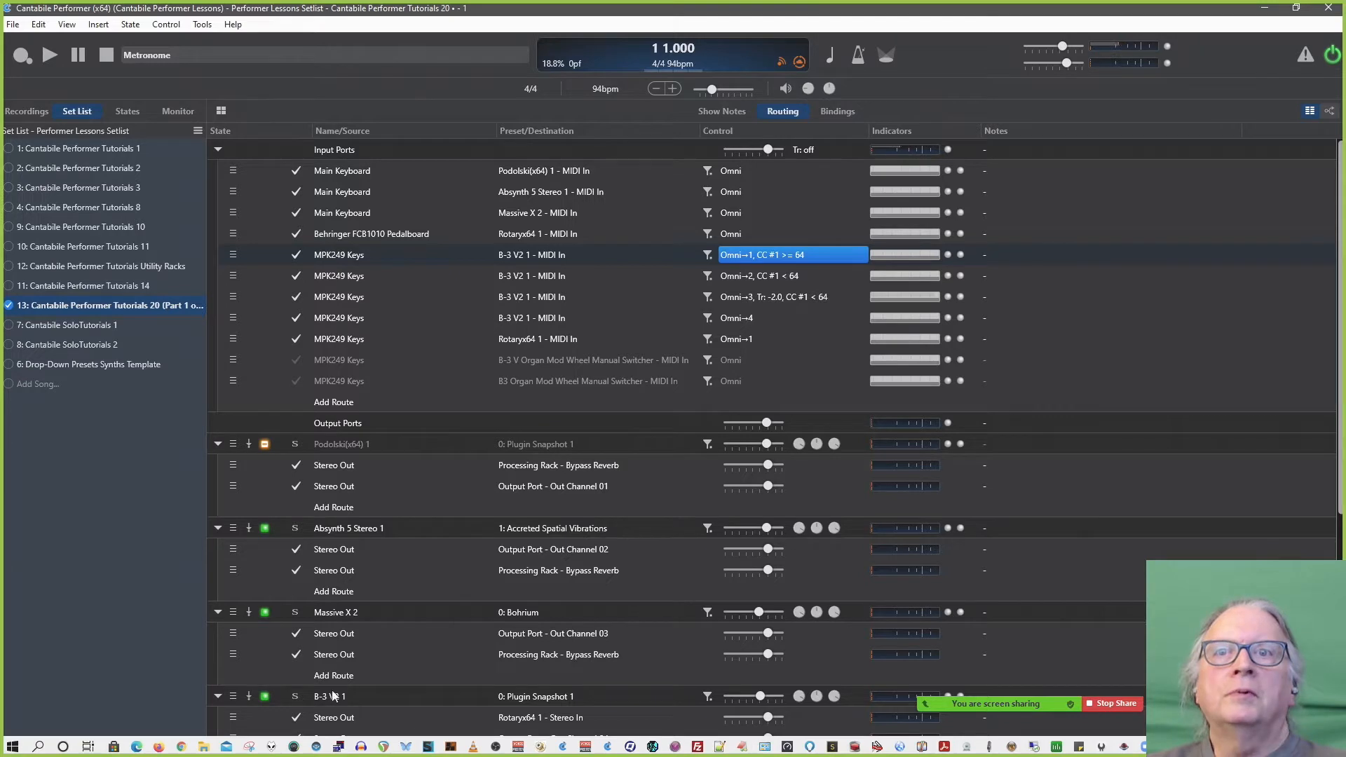
Open the B-3 V2 1 and Rotaryx64 1 plugin windows and inspect the organ's manuals and rotary speed switch.
double_click(331, 696)
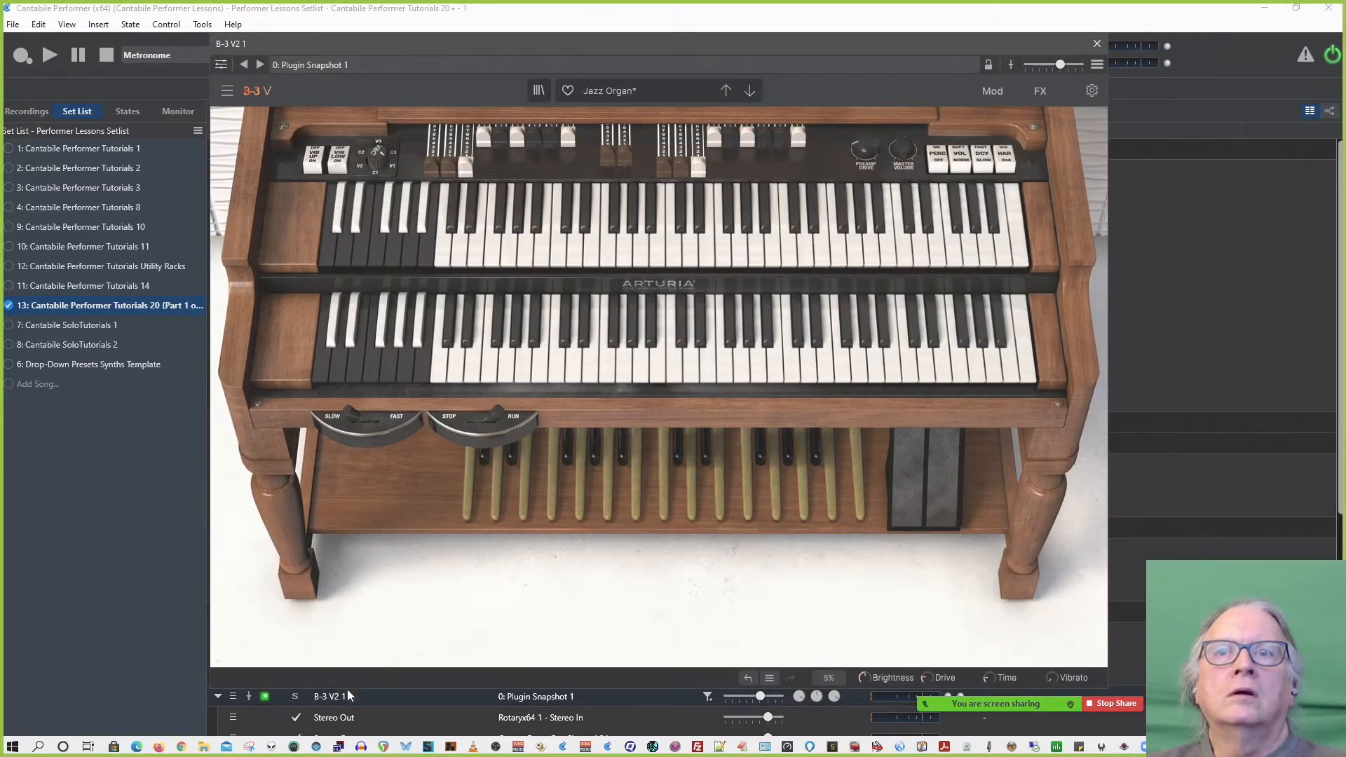
scroll(332, 696, "down", 2)
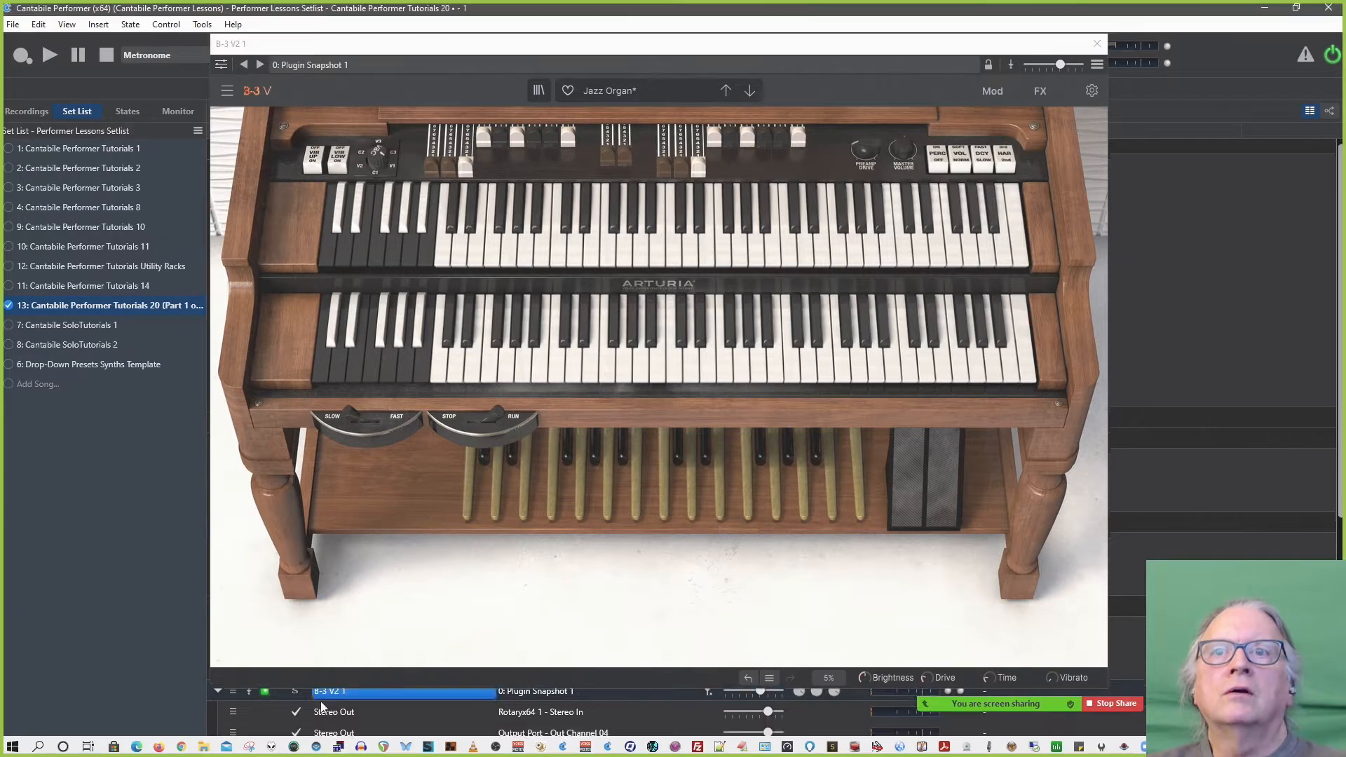
double_click(335, 728)
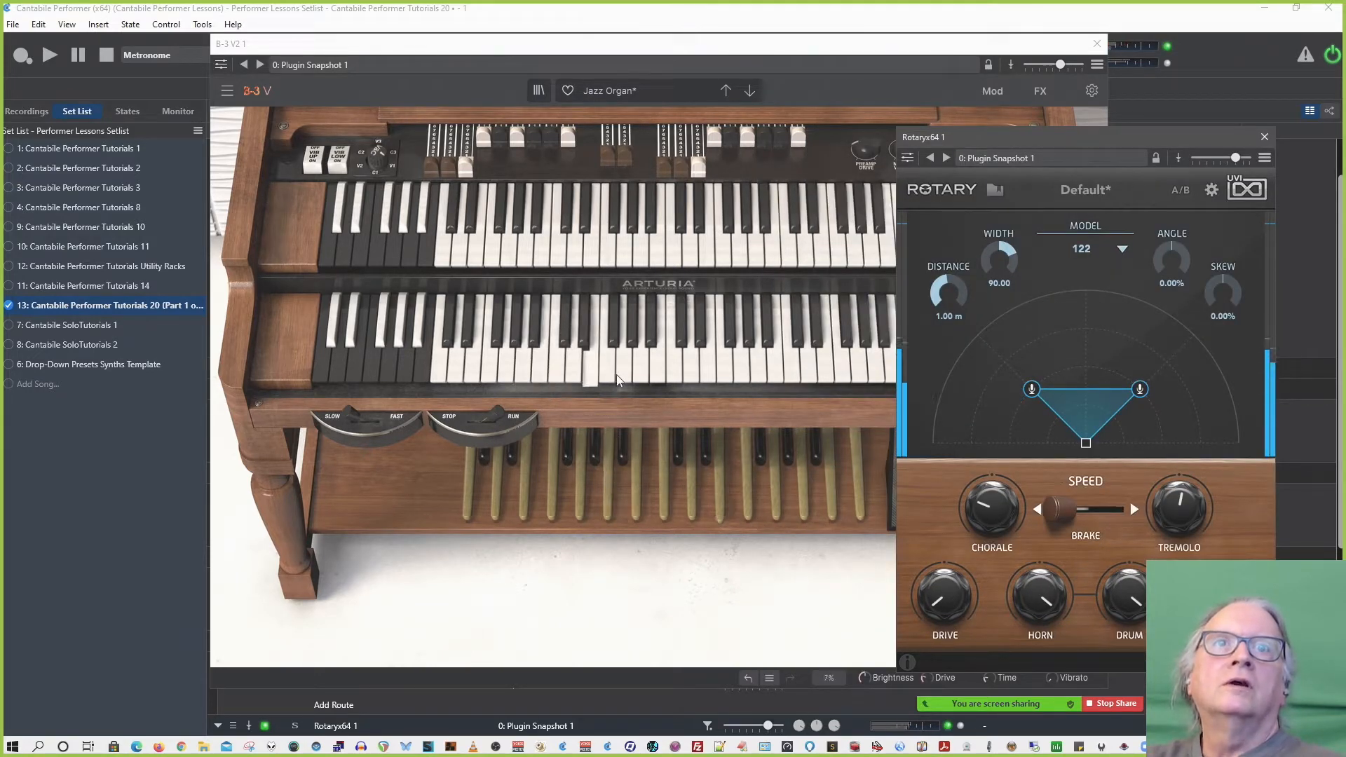
left_click(481, 455)
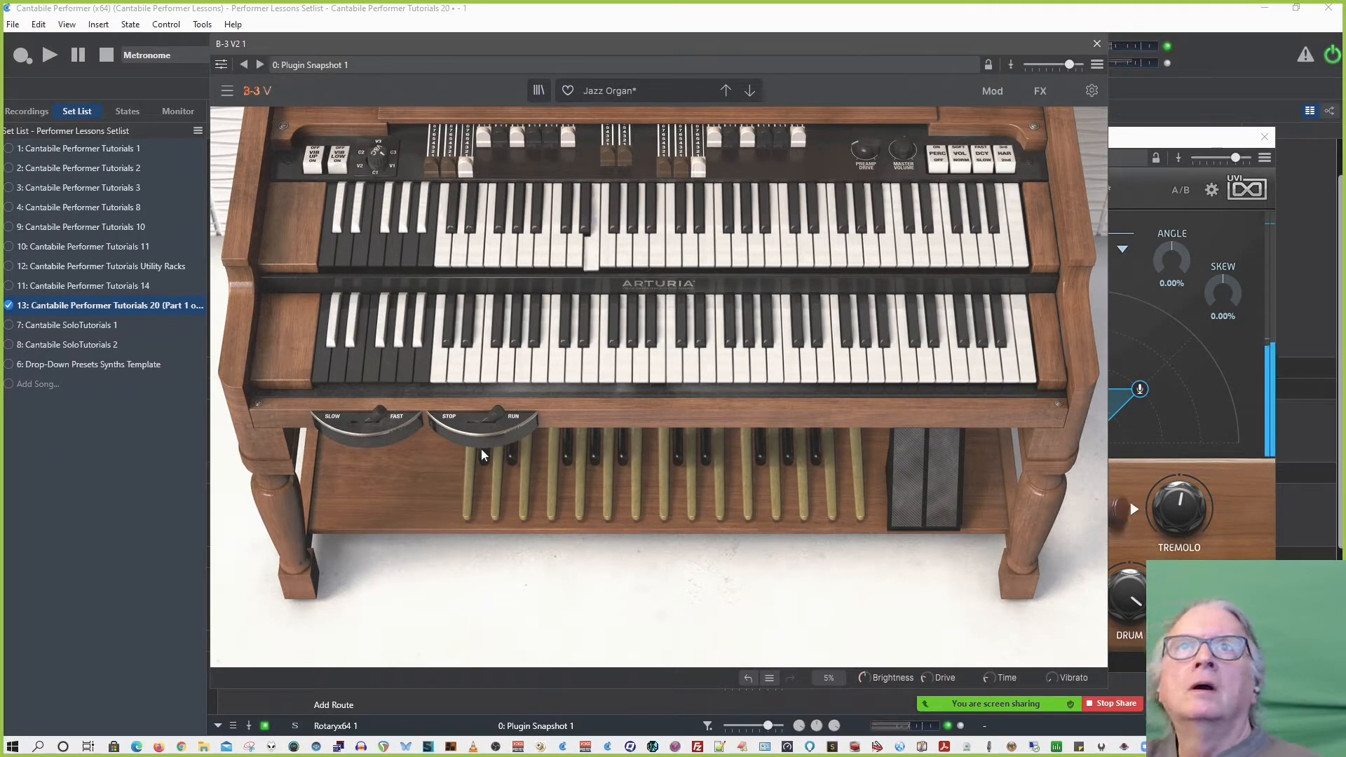
left_click(772, 241)
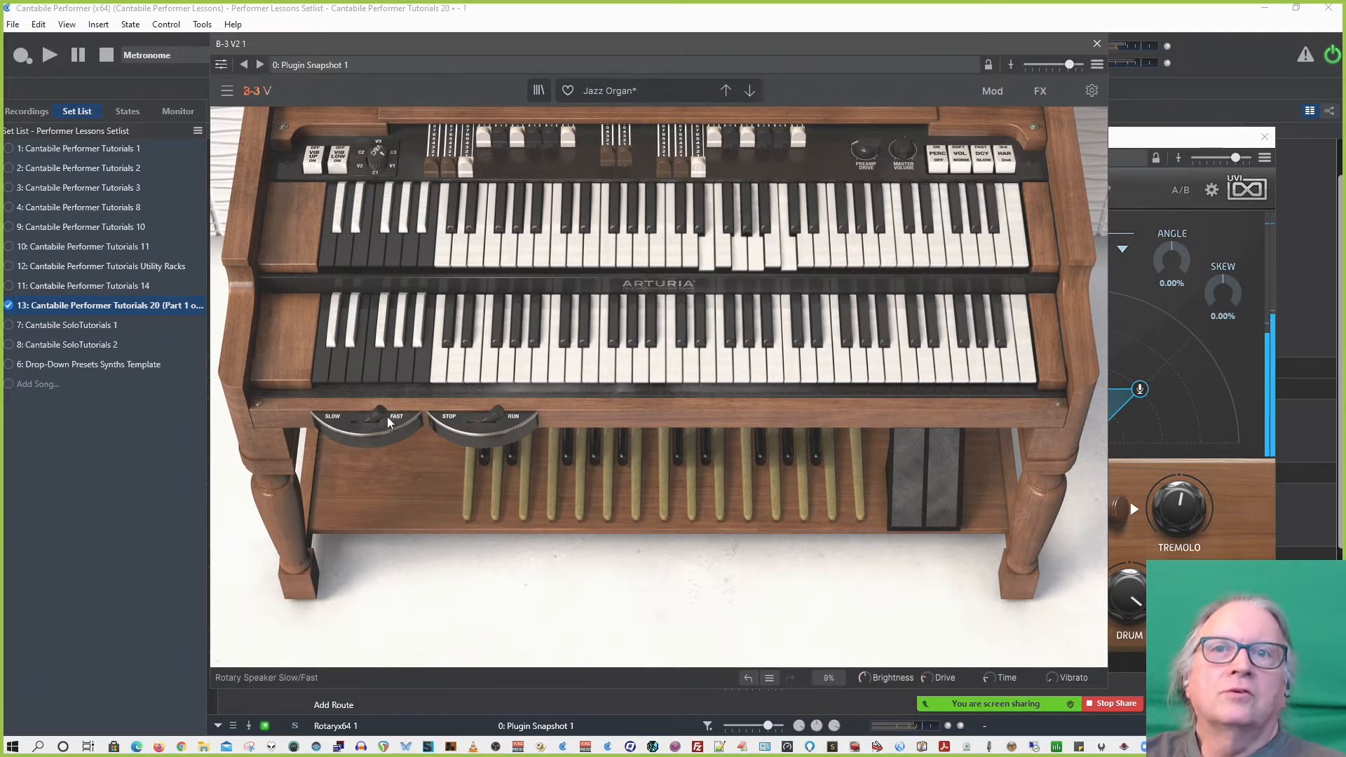
Check the speed lever in the Rotaryx64 1 plugin and close both plugin windows.
left_click(1252, 500)
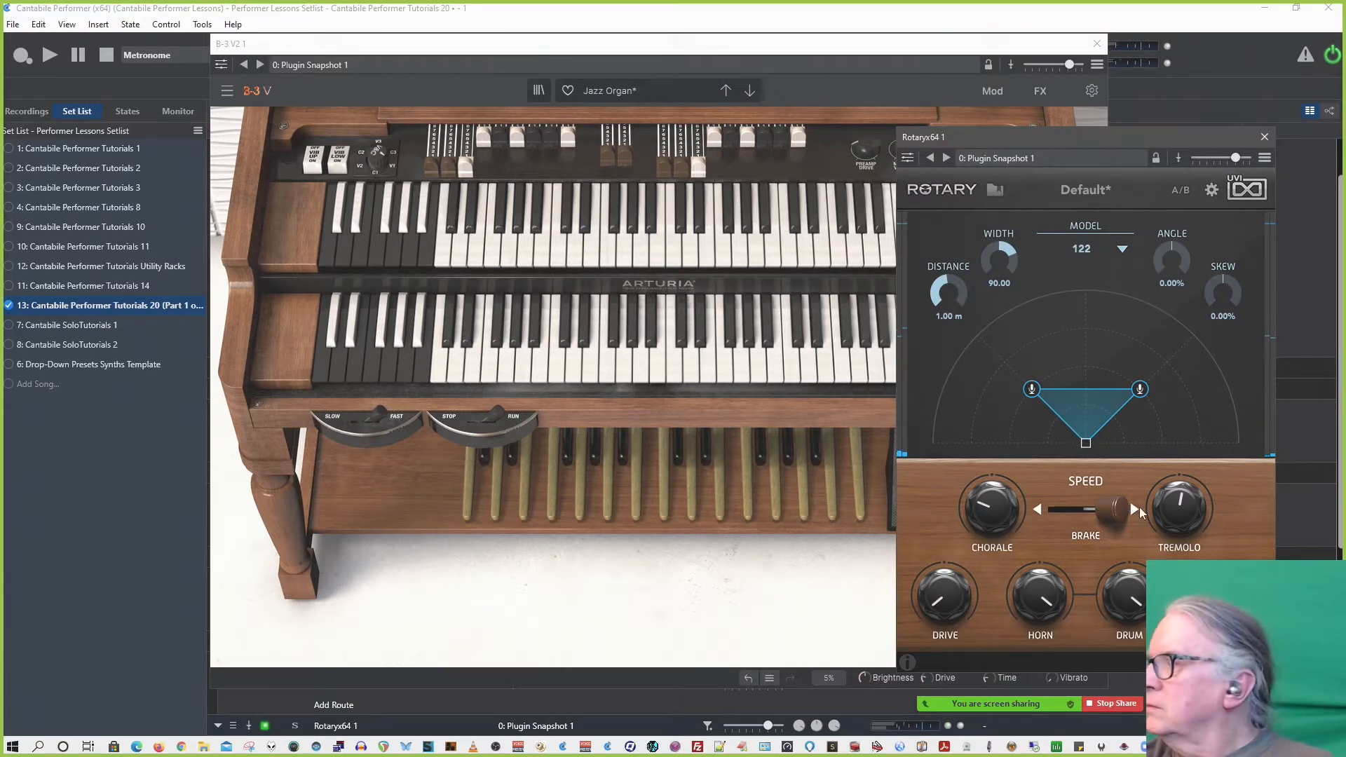
left_click_drag(1134, 511, 1052, 515)
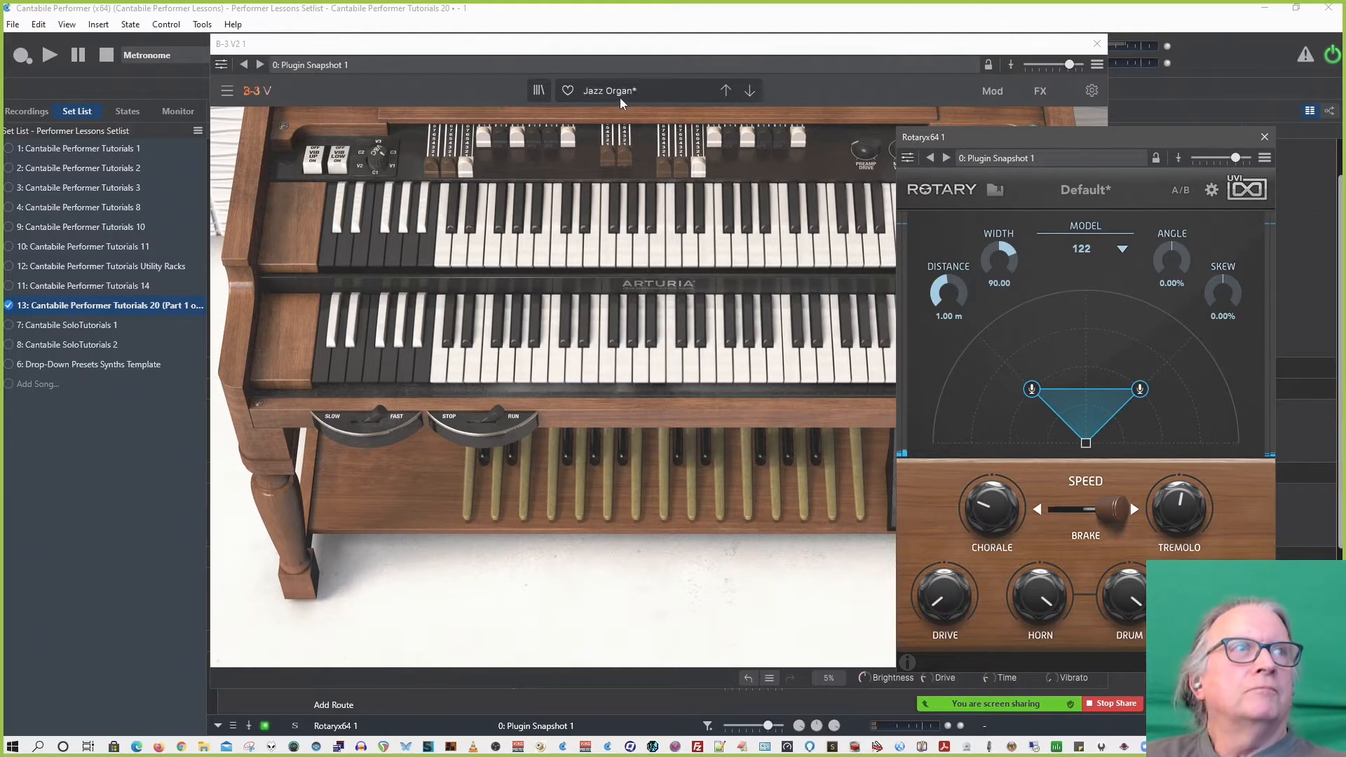
left_click(1099, 46)
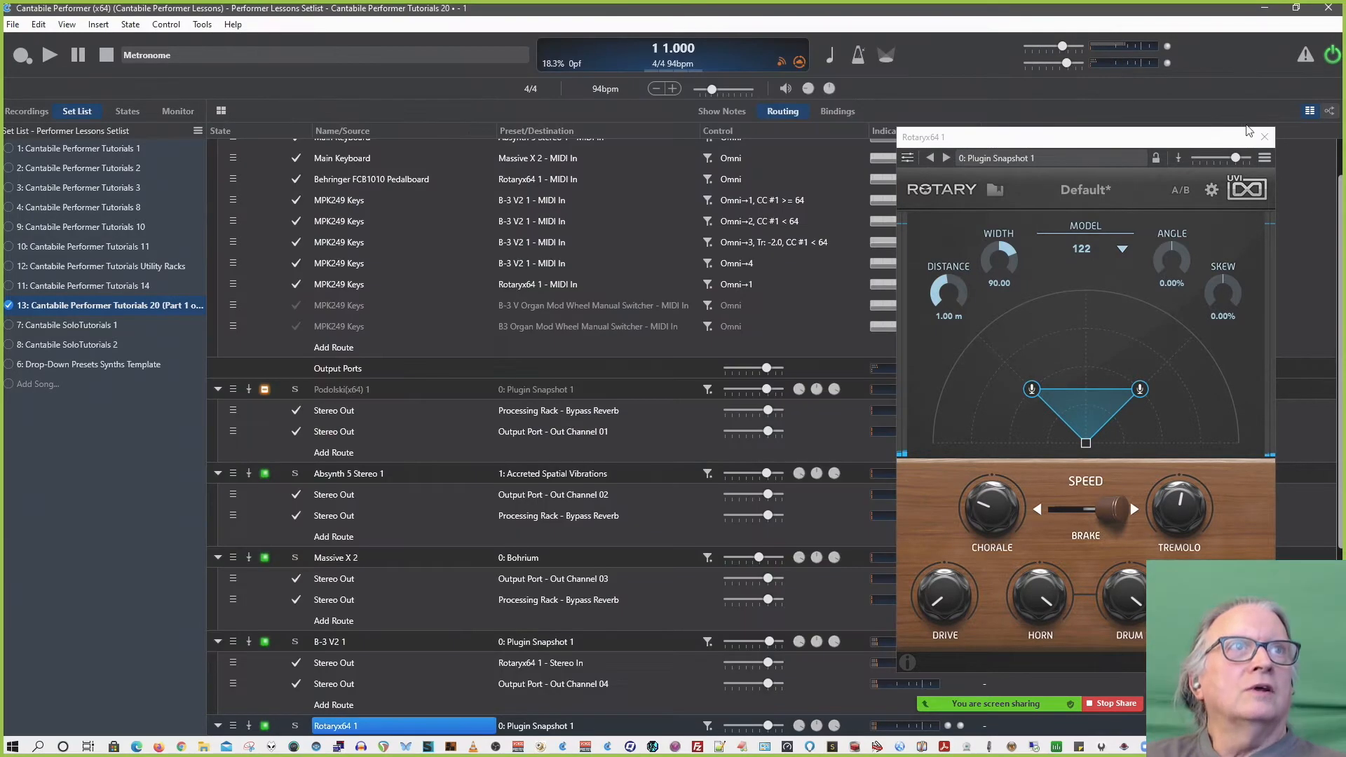
left_click(1266, 139)
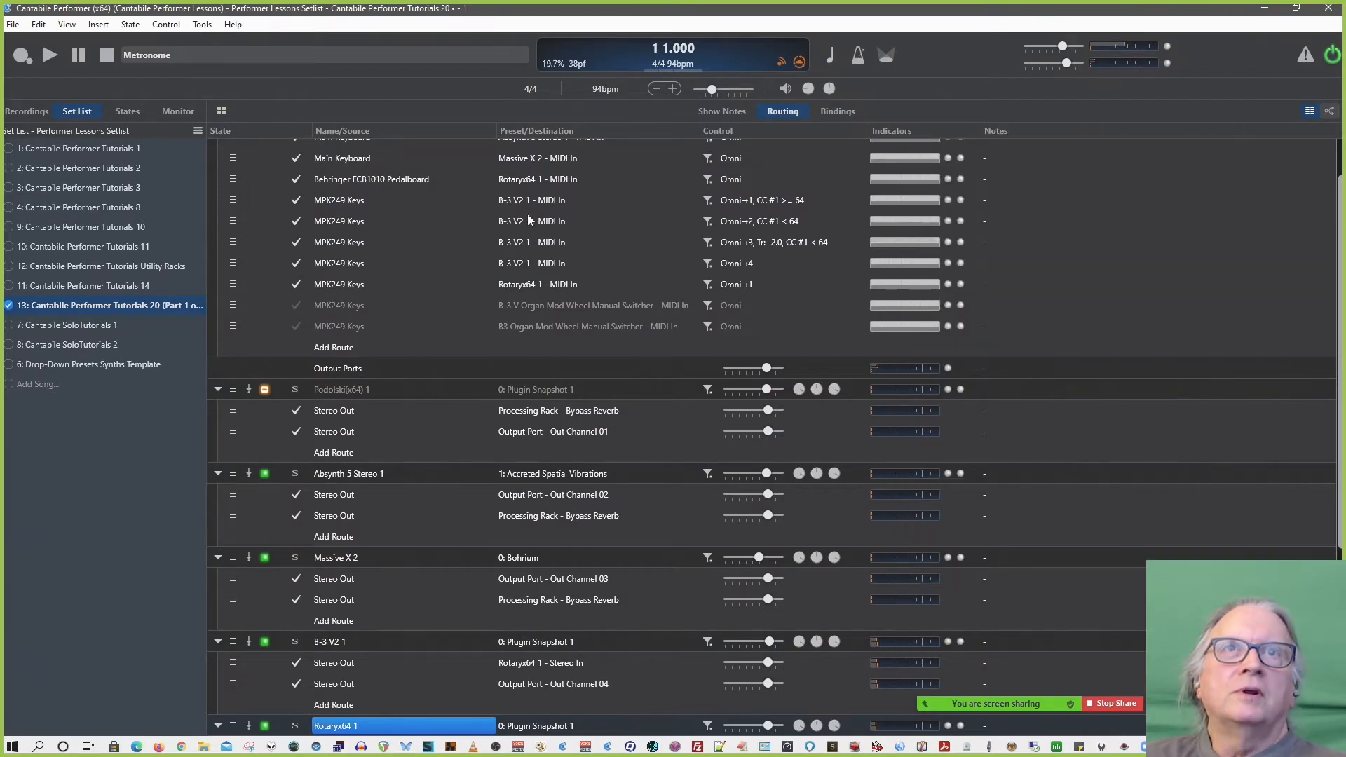
Review the channel, transpose and CC condition settings of the four MPK249 Keys MIDI routes to B-3 V2 1.
double_click(739, 200)
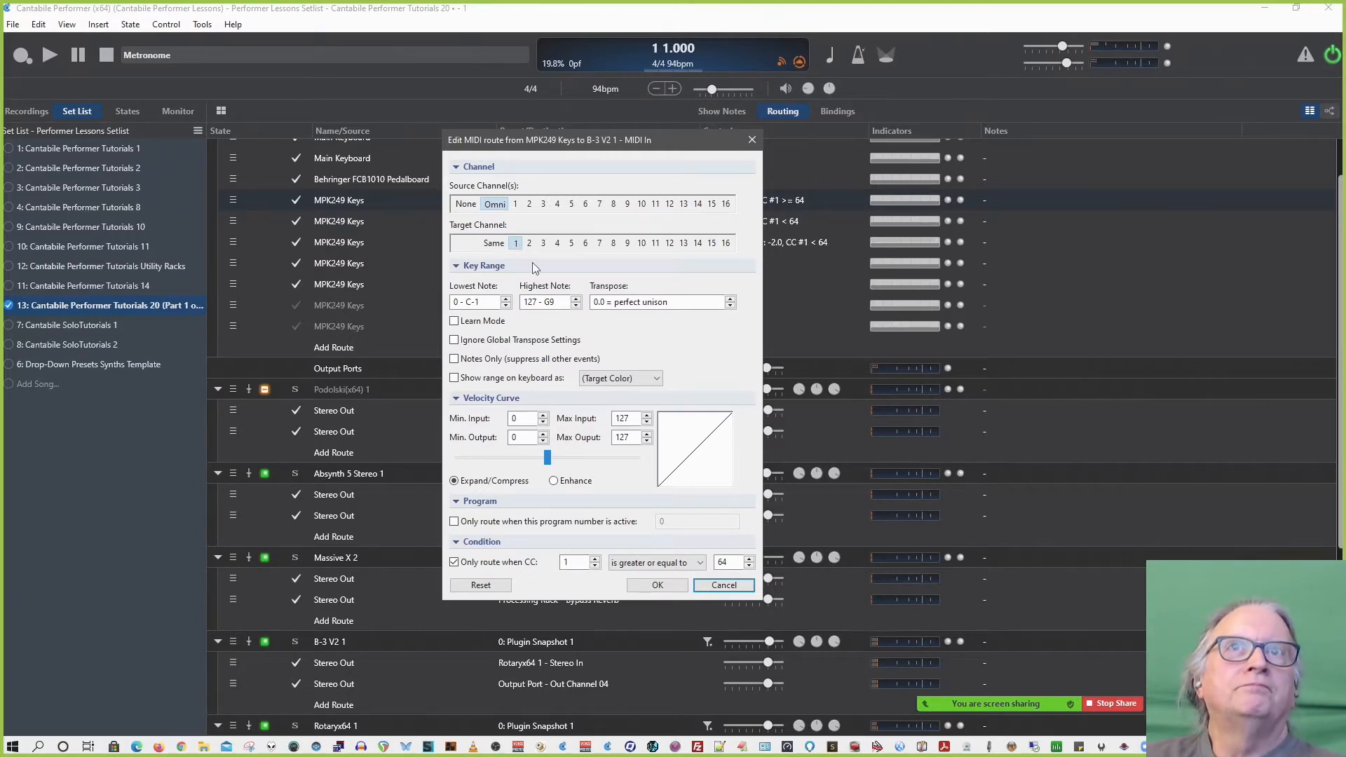
left_click(723, 586)
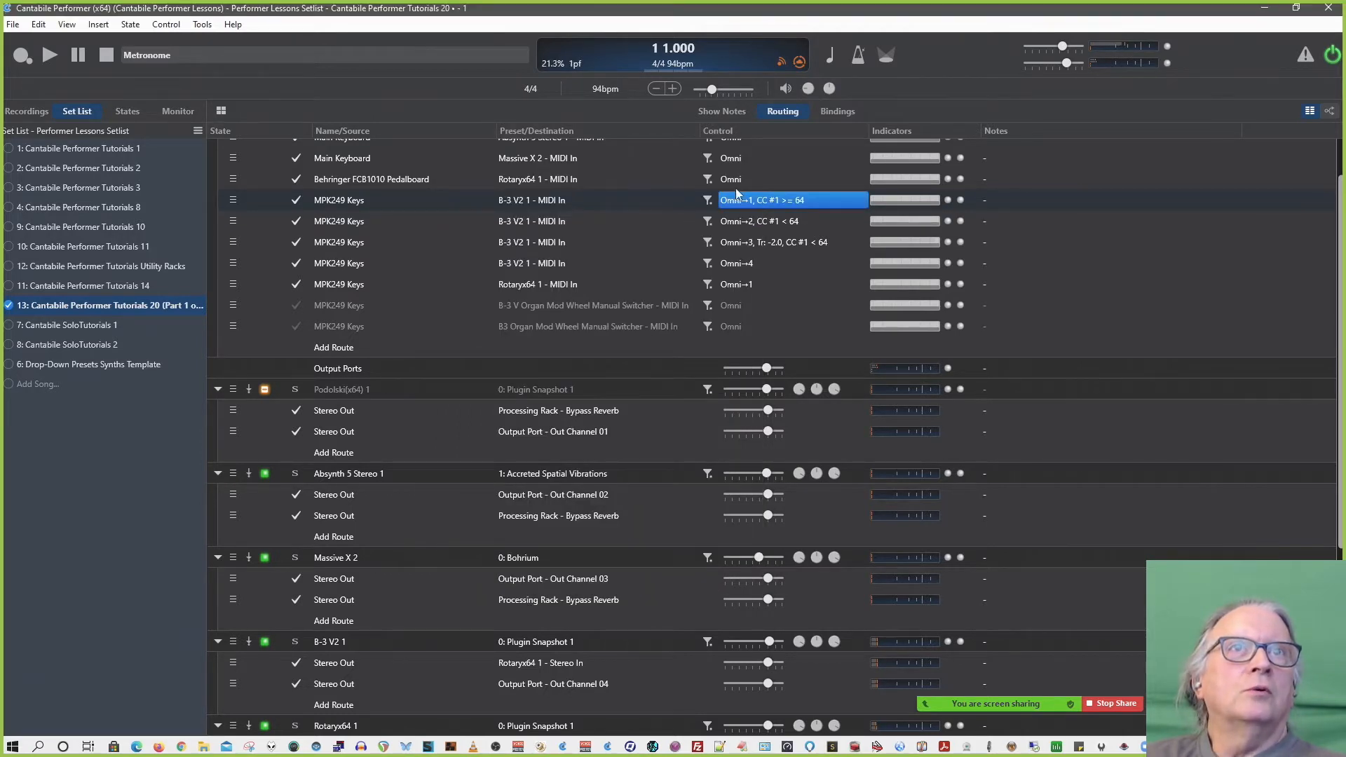
double_click(726, 218)
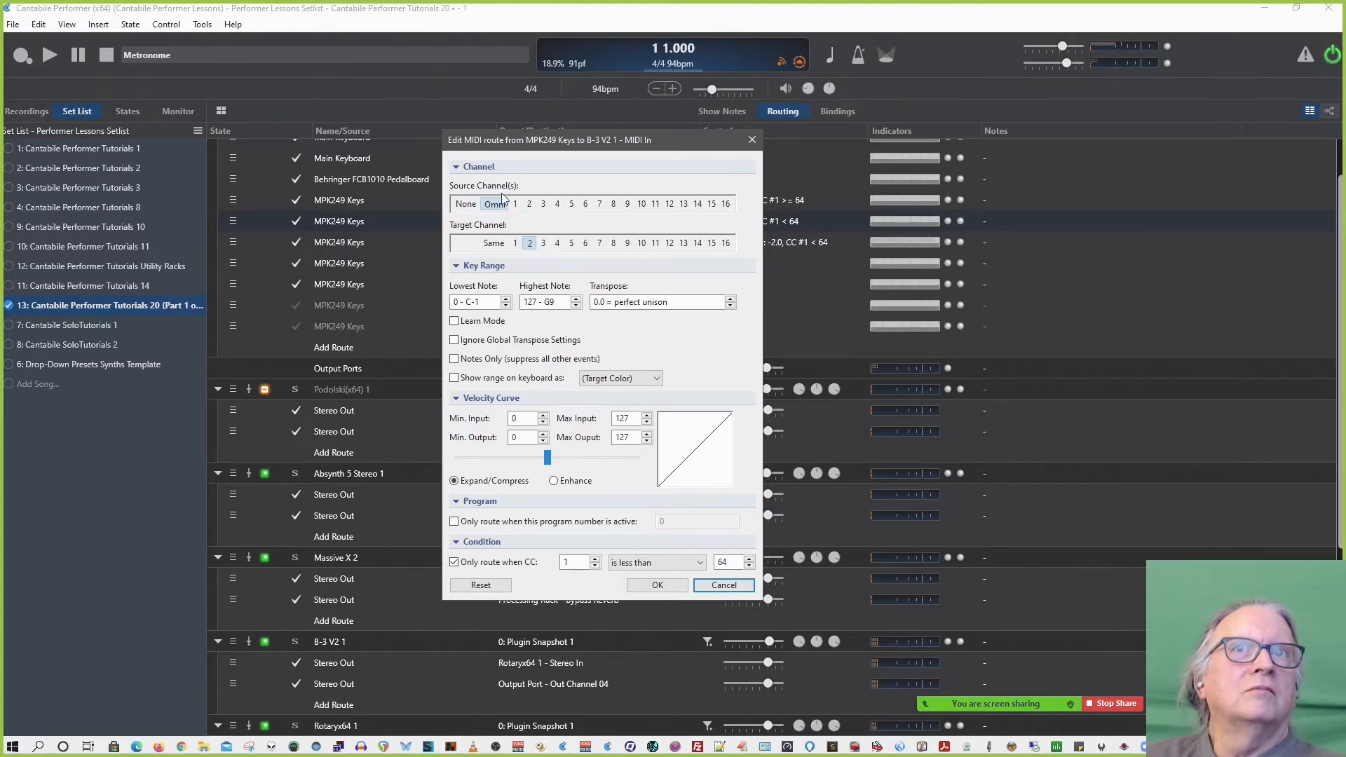
left_click(531, 244)
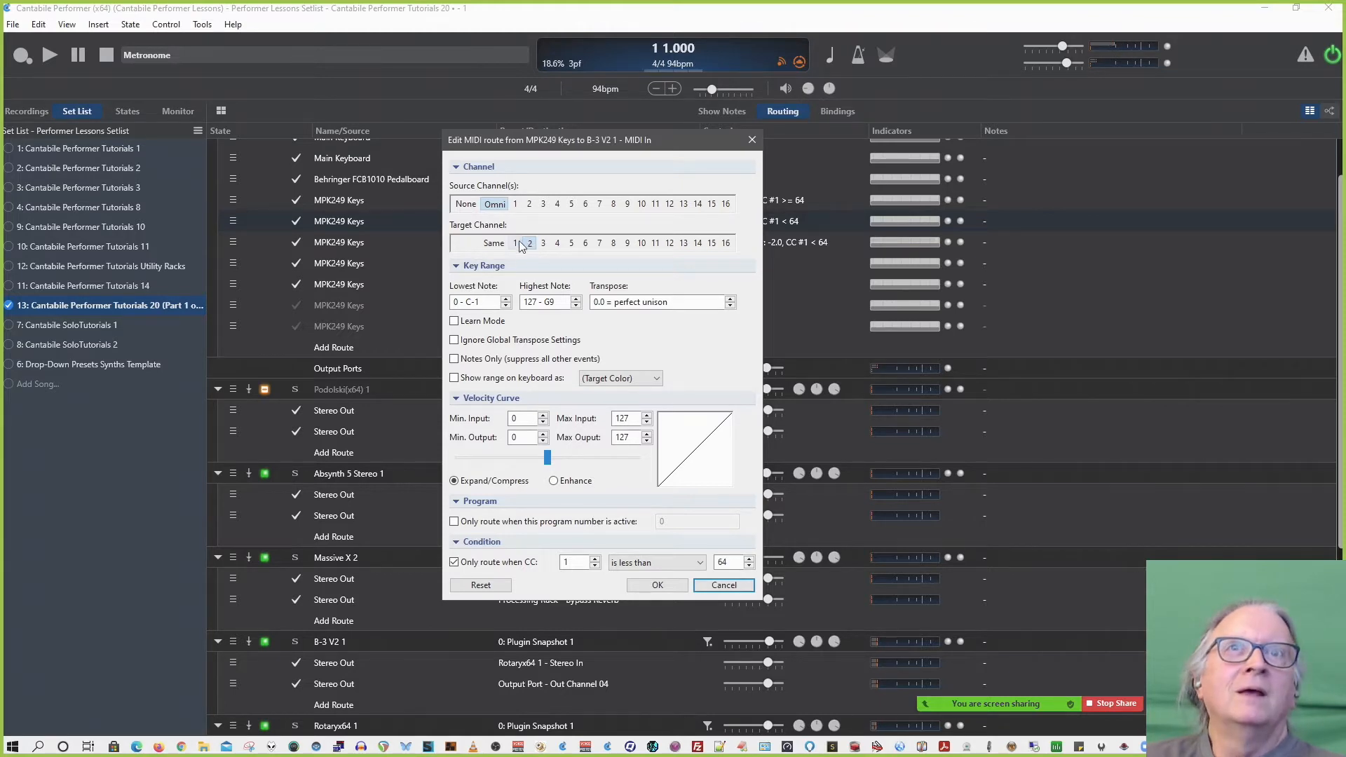
left_click(679, 588)
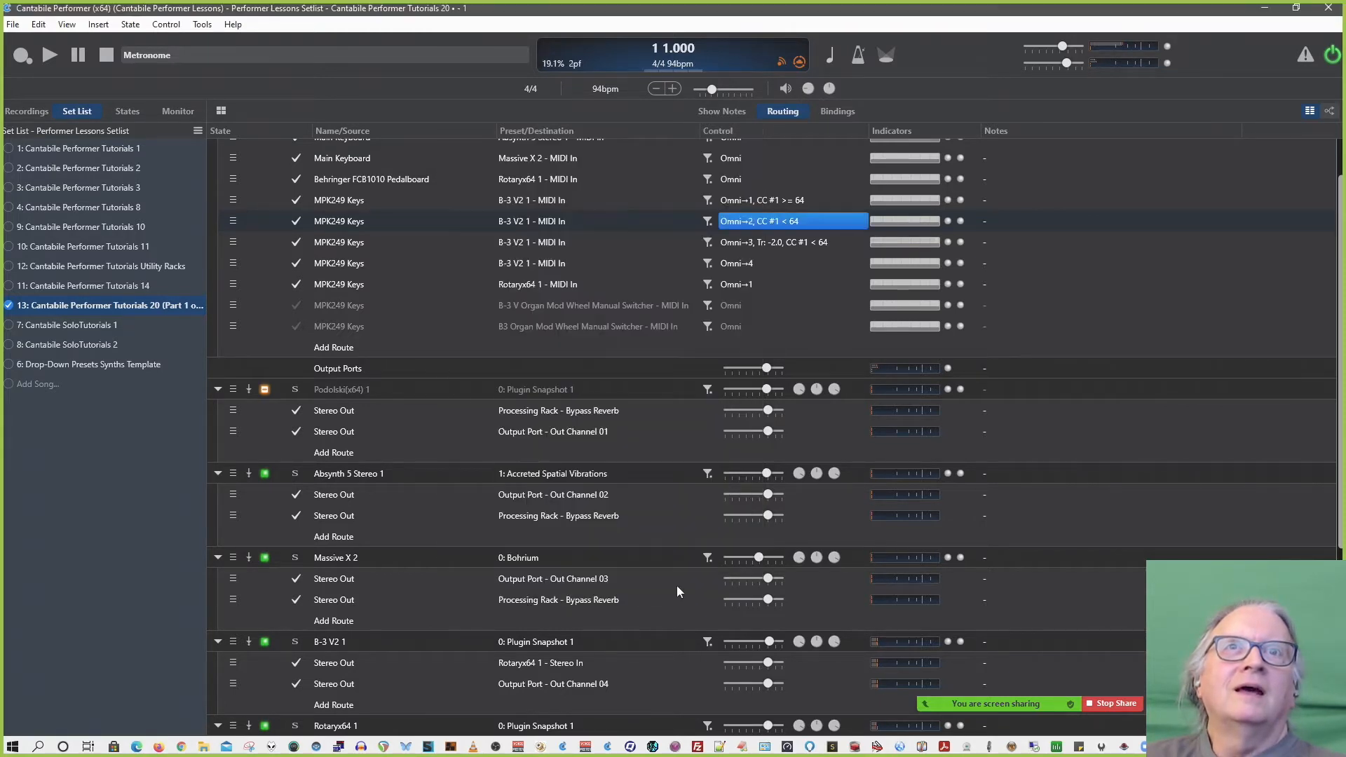
double_click(732, 244)
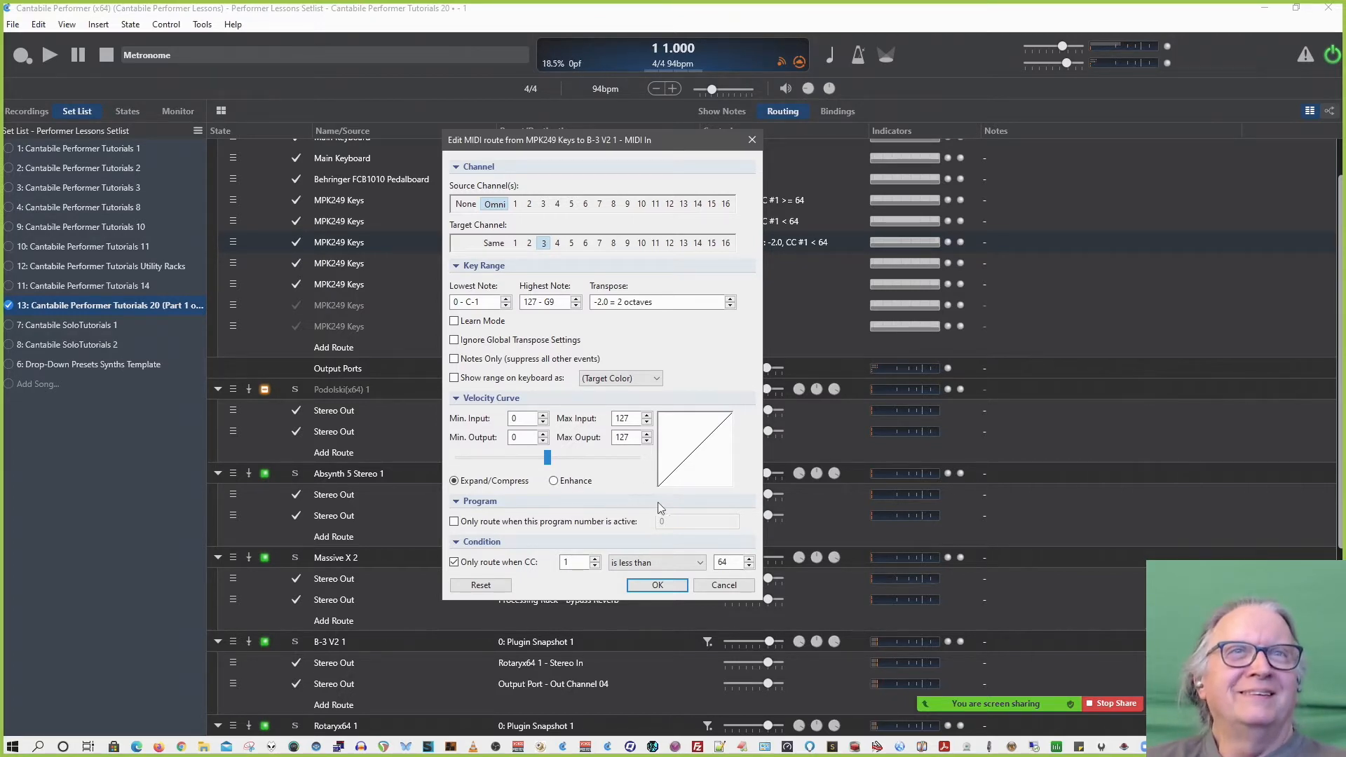
left_click(658, 585)
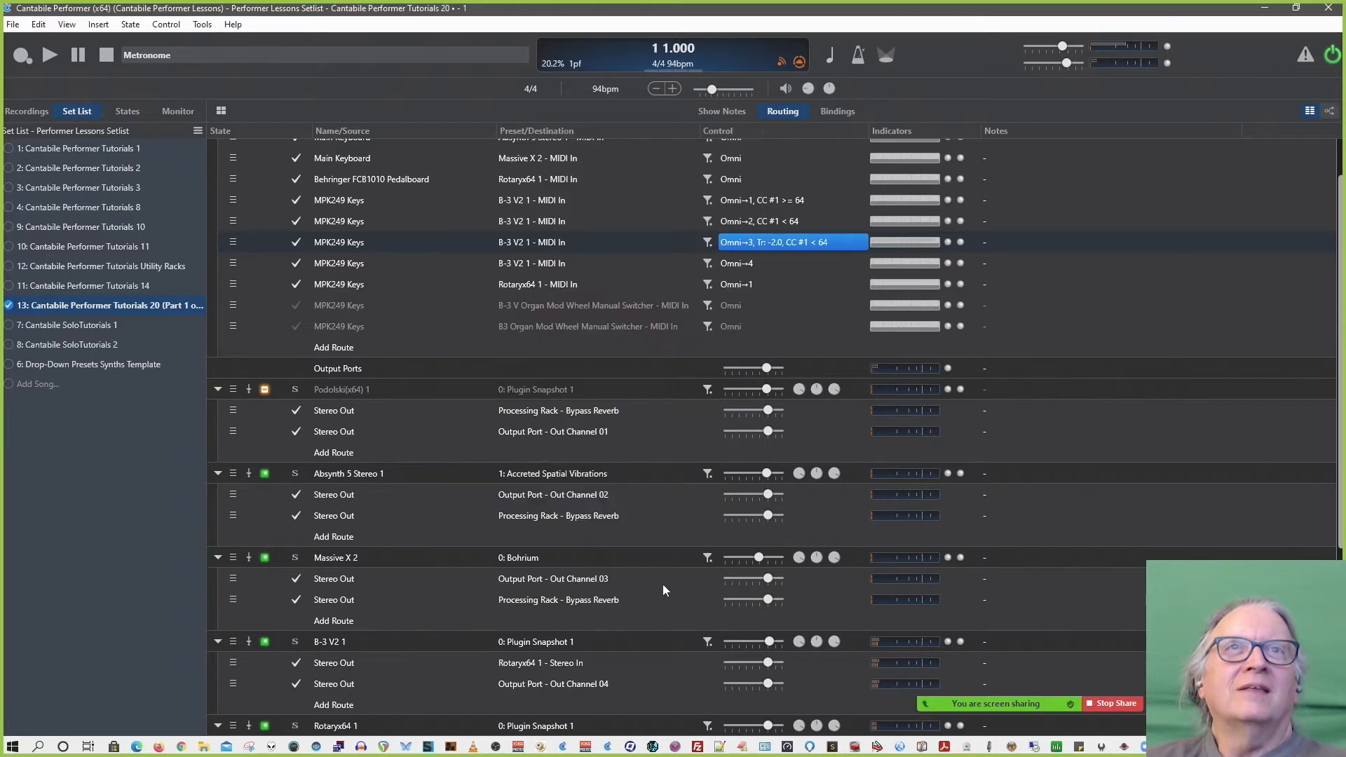
double_click(726, 264)
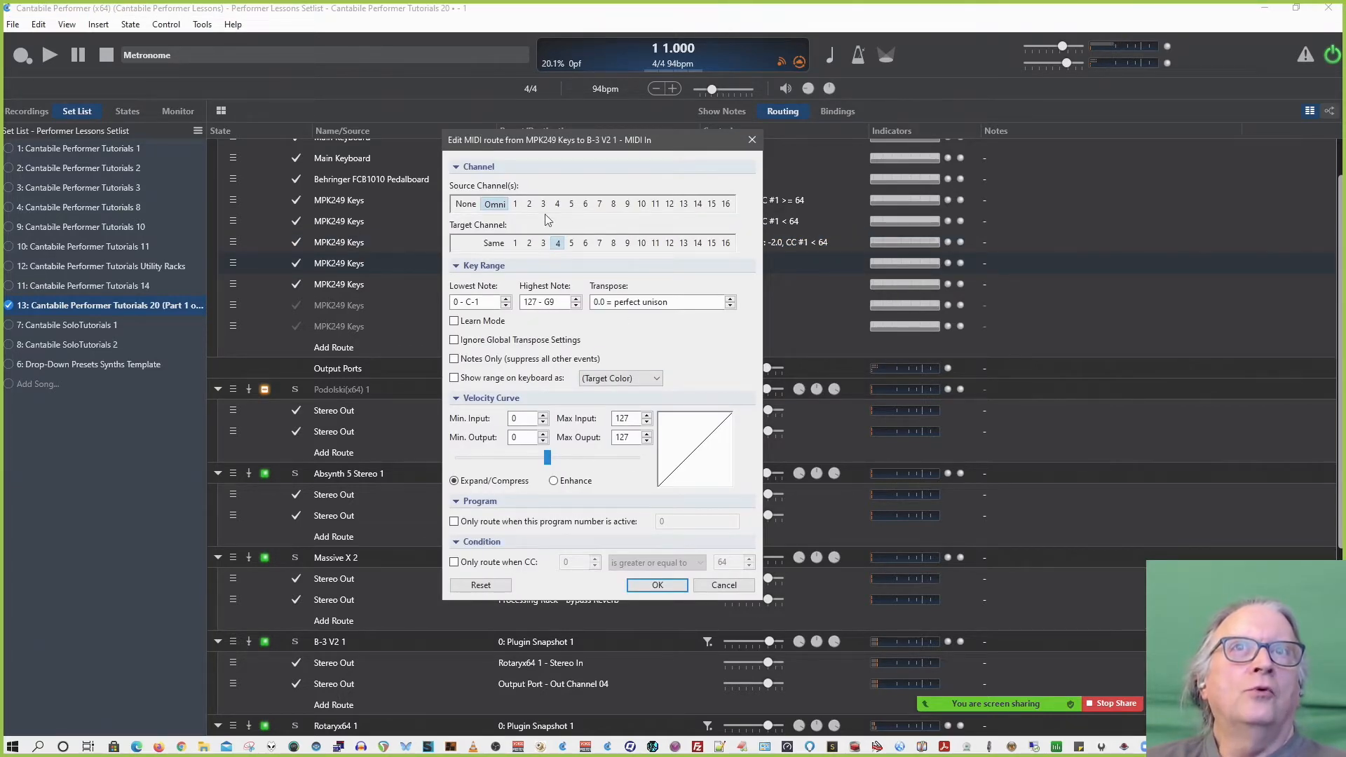
key("Escape")
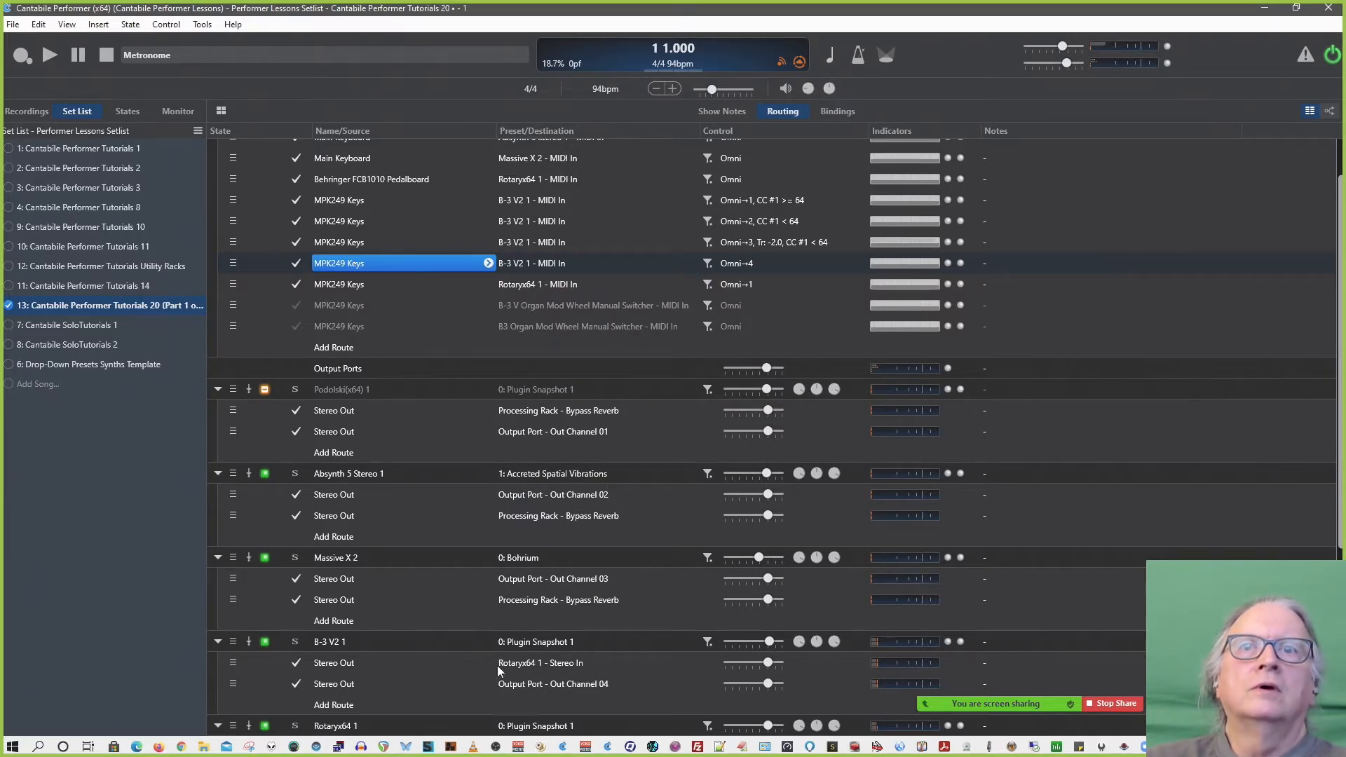
Open the B-3 V2 1 plugin and examine its keyboard channel settings and MIDI controller assignments.
double_click(326, 641)
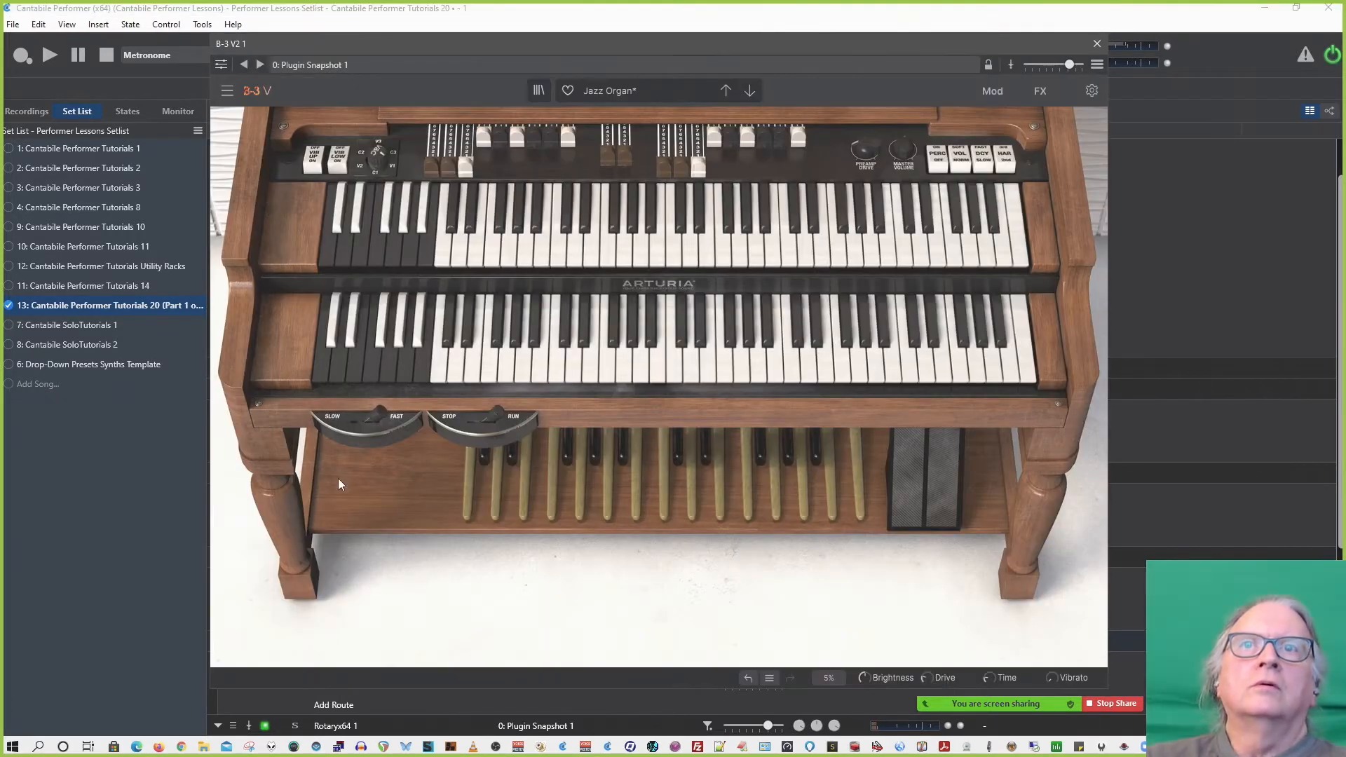
left_click(382, 415)
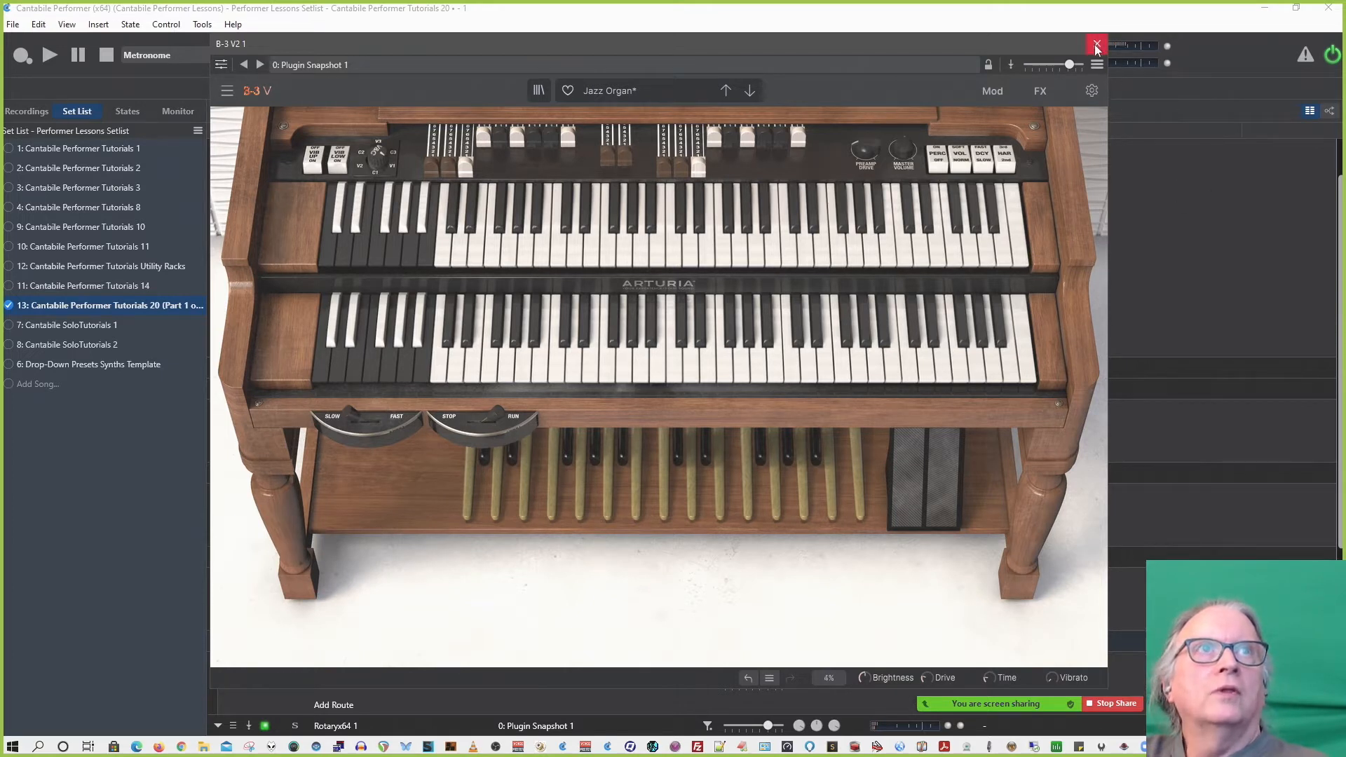
left_click(1092, 90)
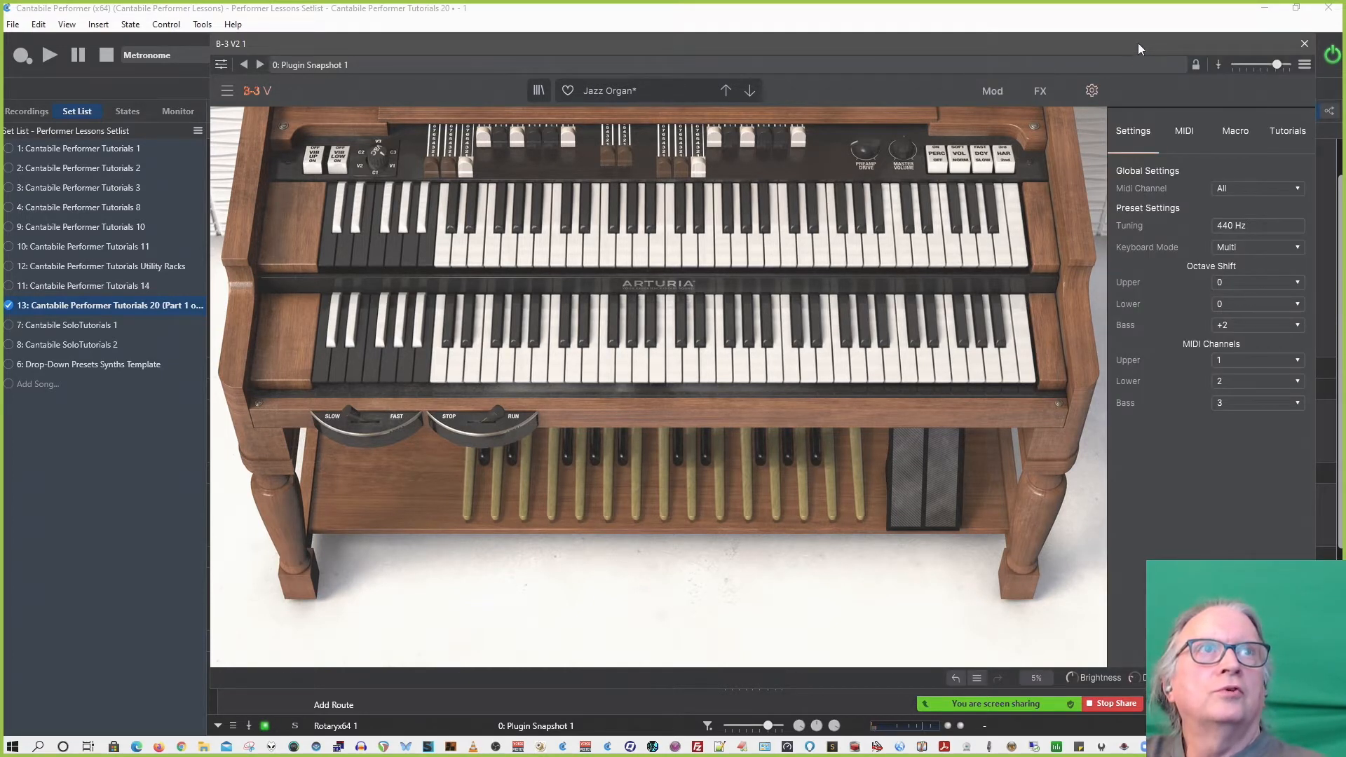
left_click_drag(1136, 45, 1073, 63)
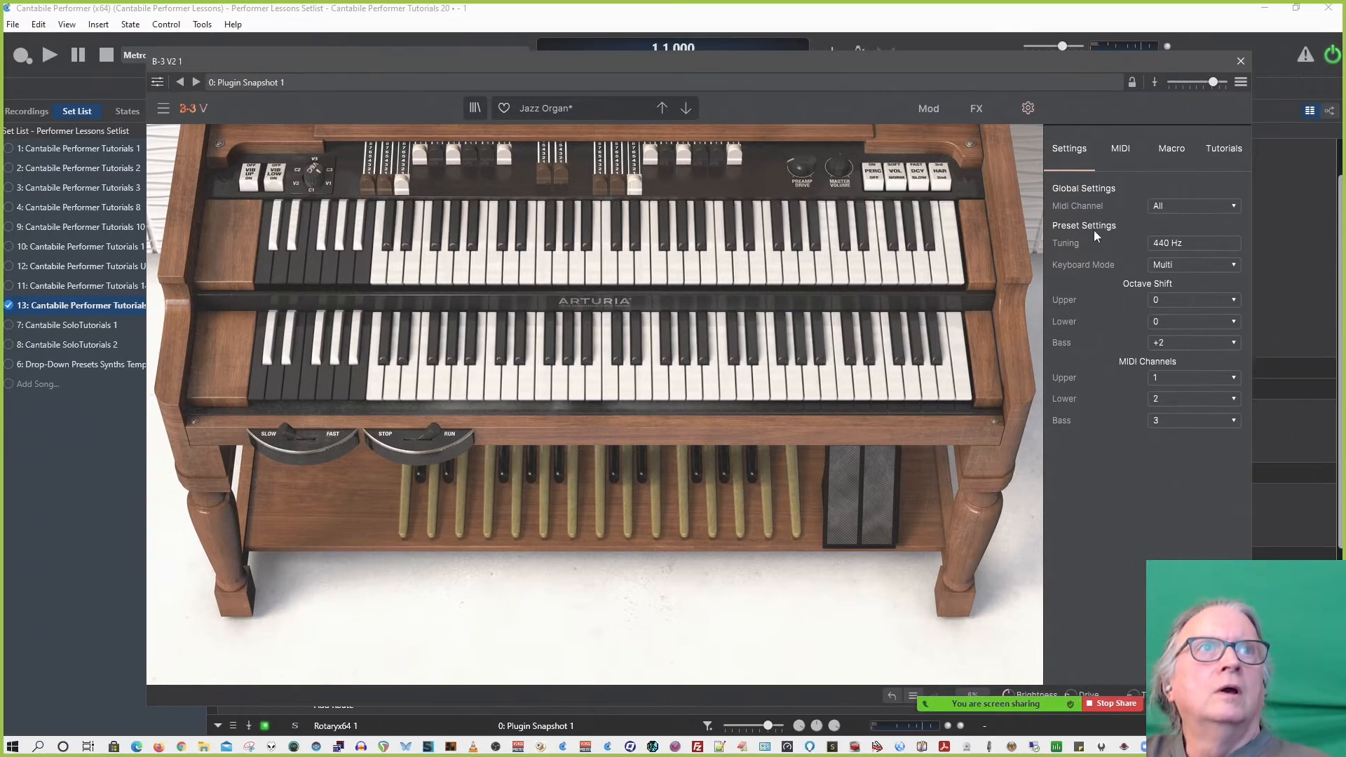
left_click(1106, 162)
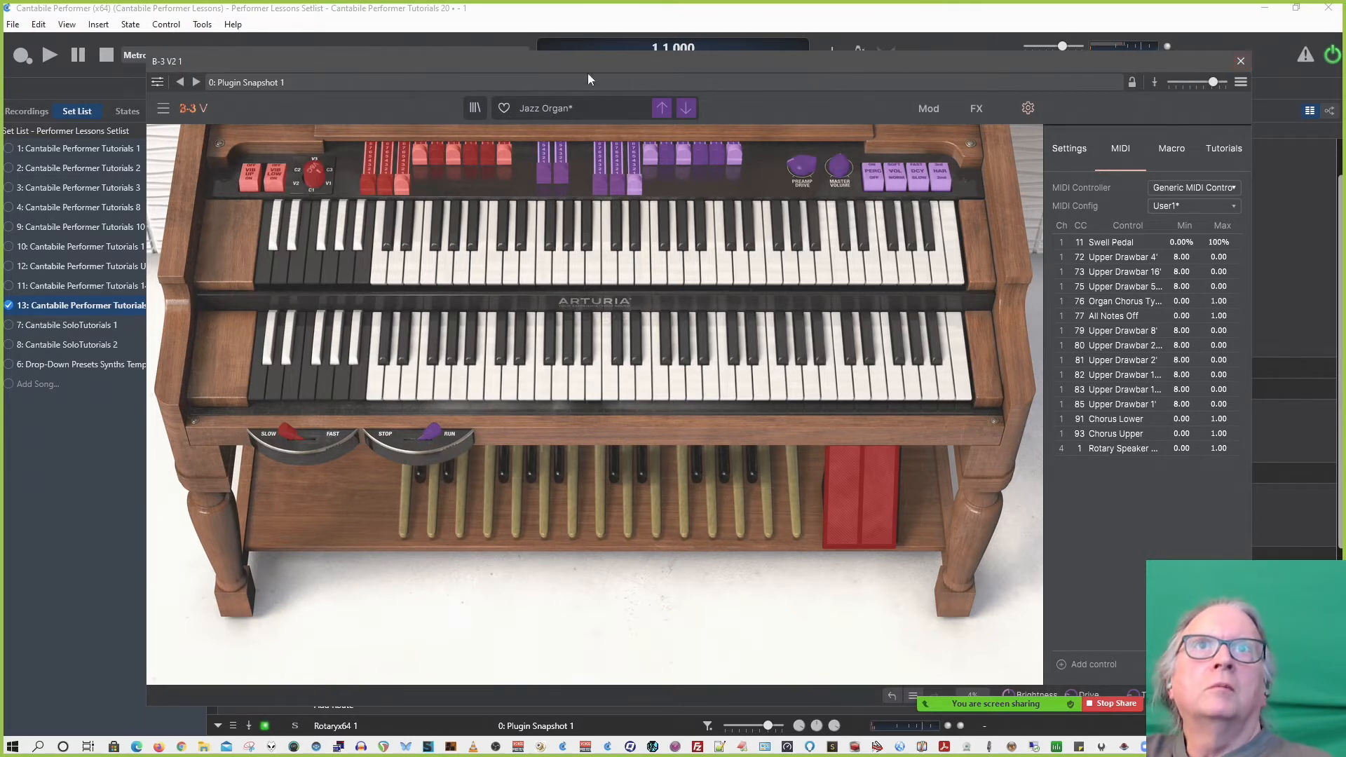
Disable the MPK249 Keys routes to B-3 V2 1 on target channels 1, 2 and 3, plus the route to Rotaryx64 1.
left_click_drag(409, 62, 943, 77)
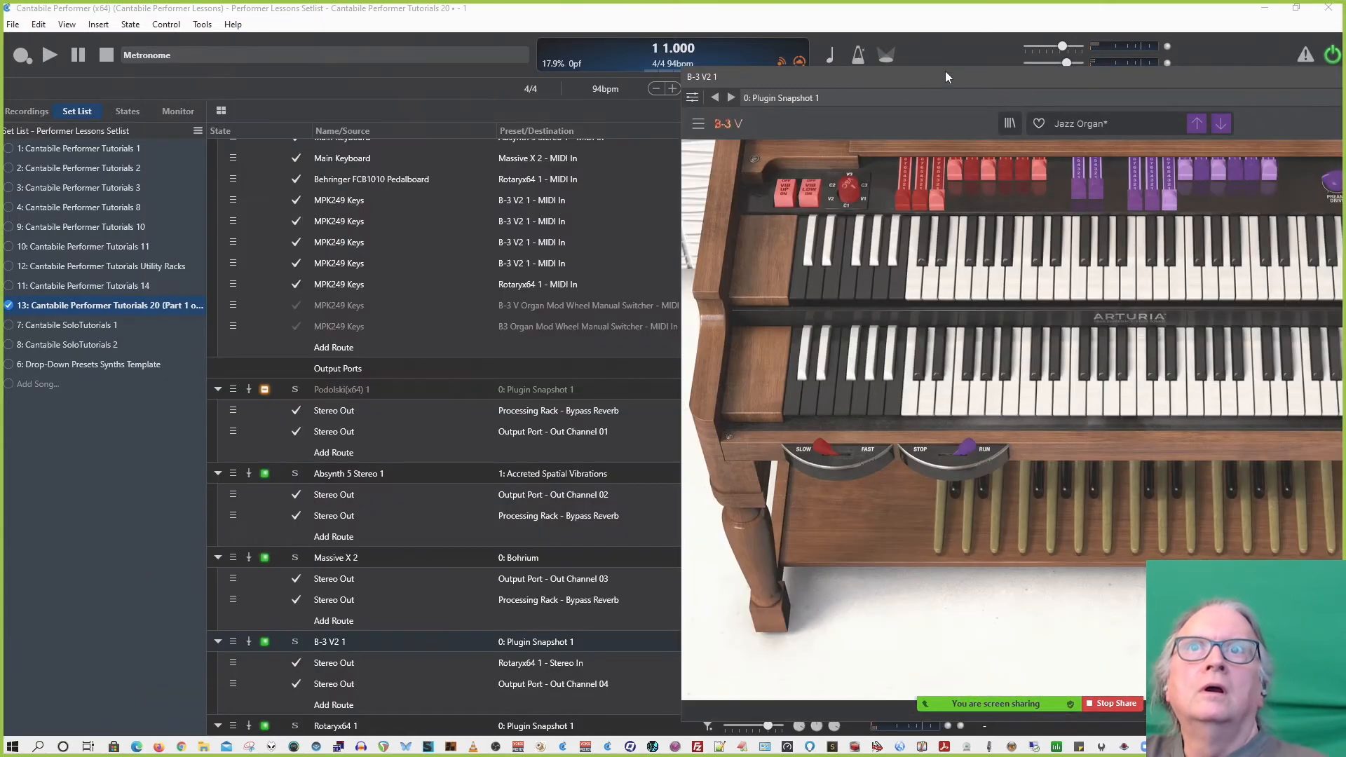
left_click(295, 201)
left_click(296, 222)
left_click(295, 243)
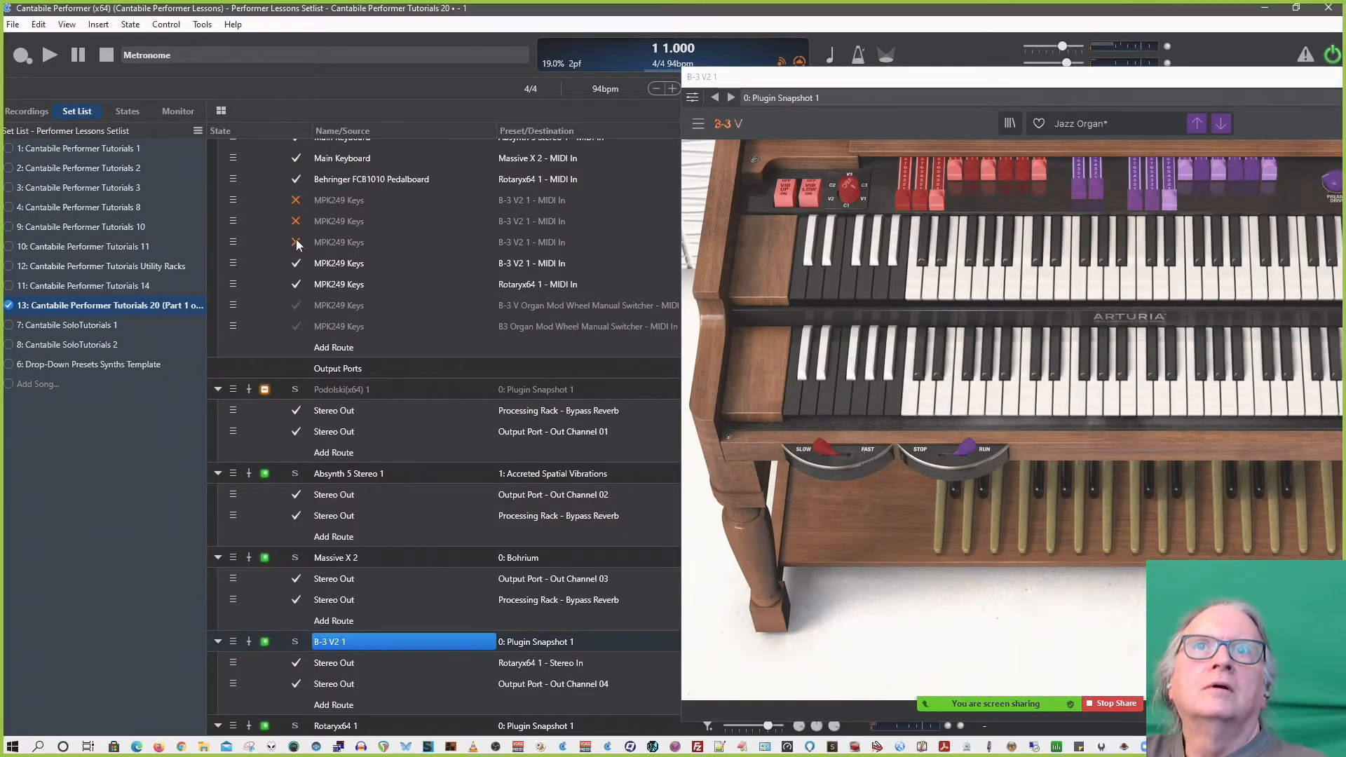
left_click(295, 284)
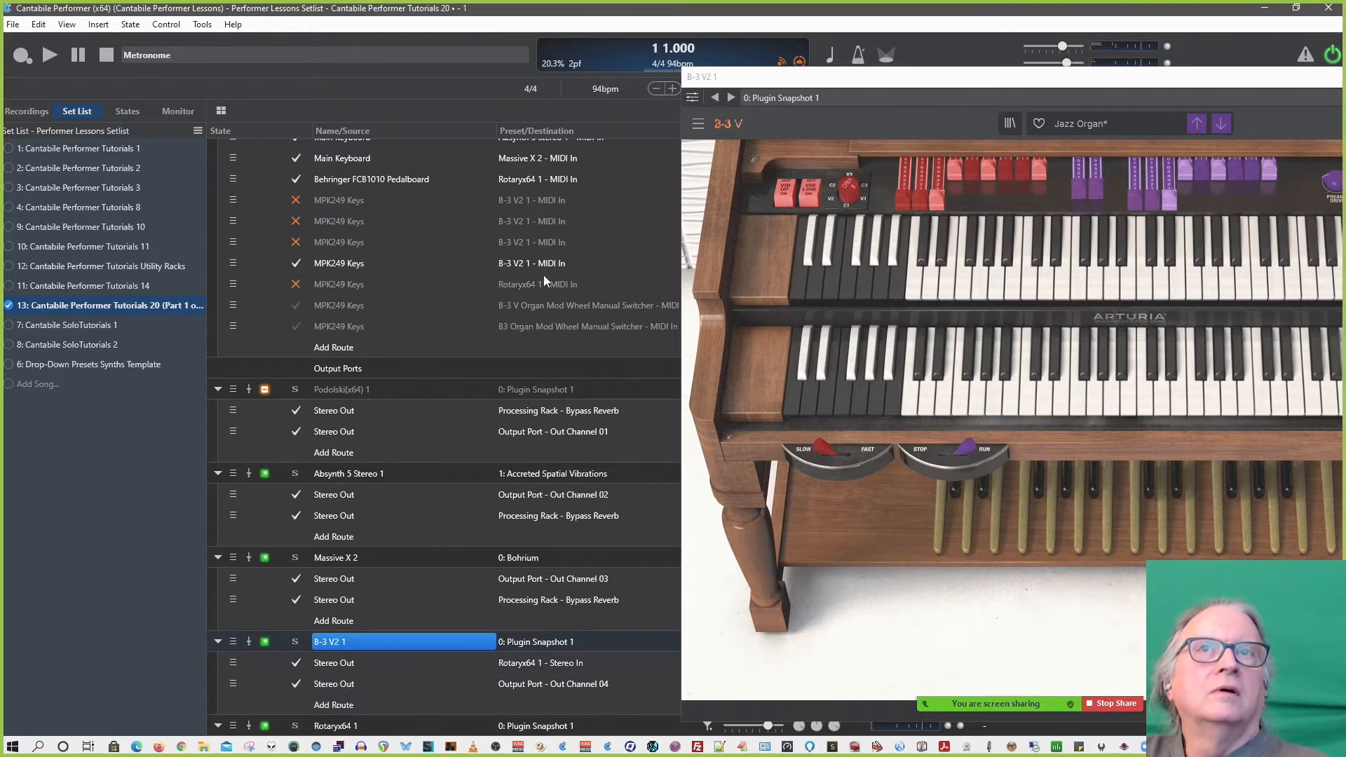
Compare the channel 4 route with the plugin's Rotary Speaker MIDI assignment, and close the B-3 V2 1 window.
left_click_drag(876, 82, 646, 303)
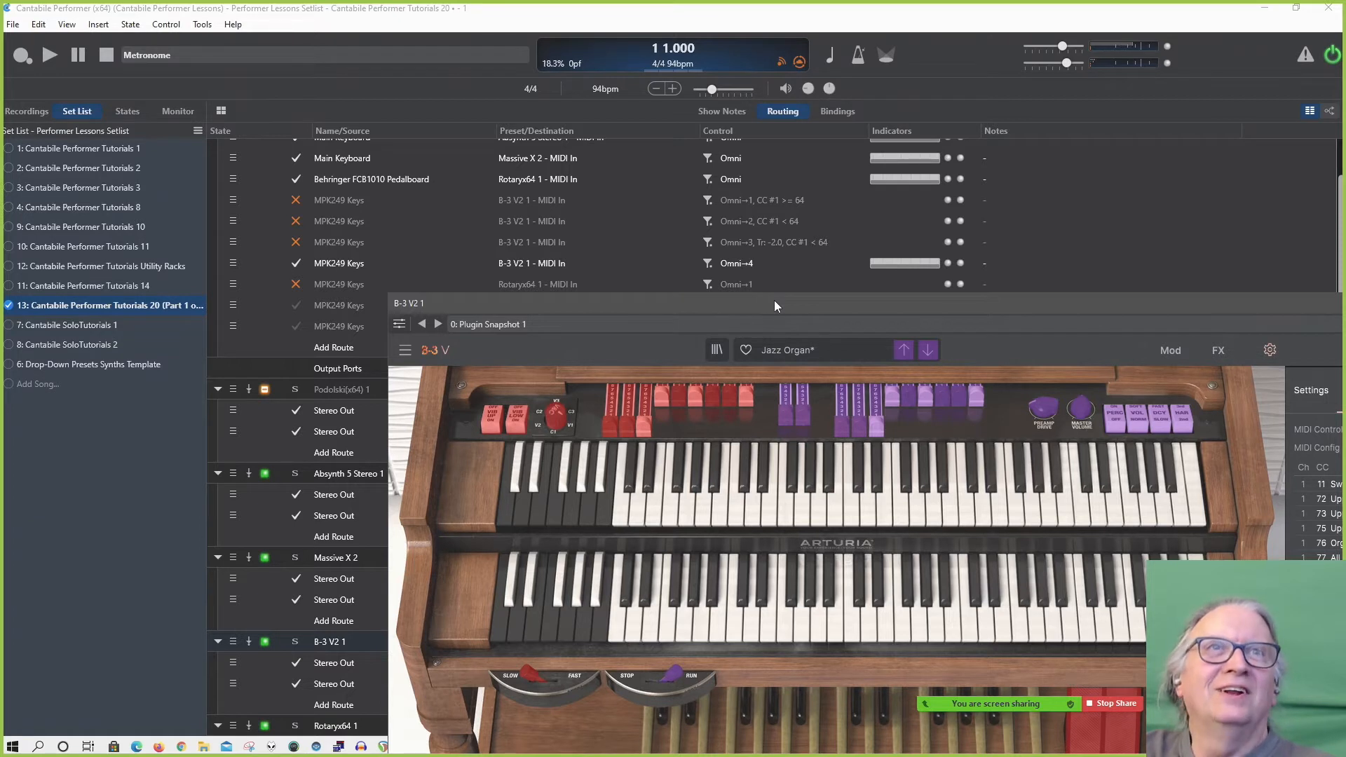
left_click_drag(754, 204, 698, 319)
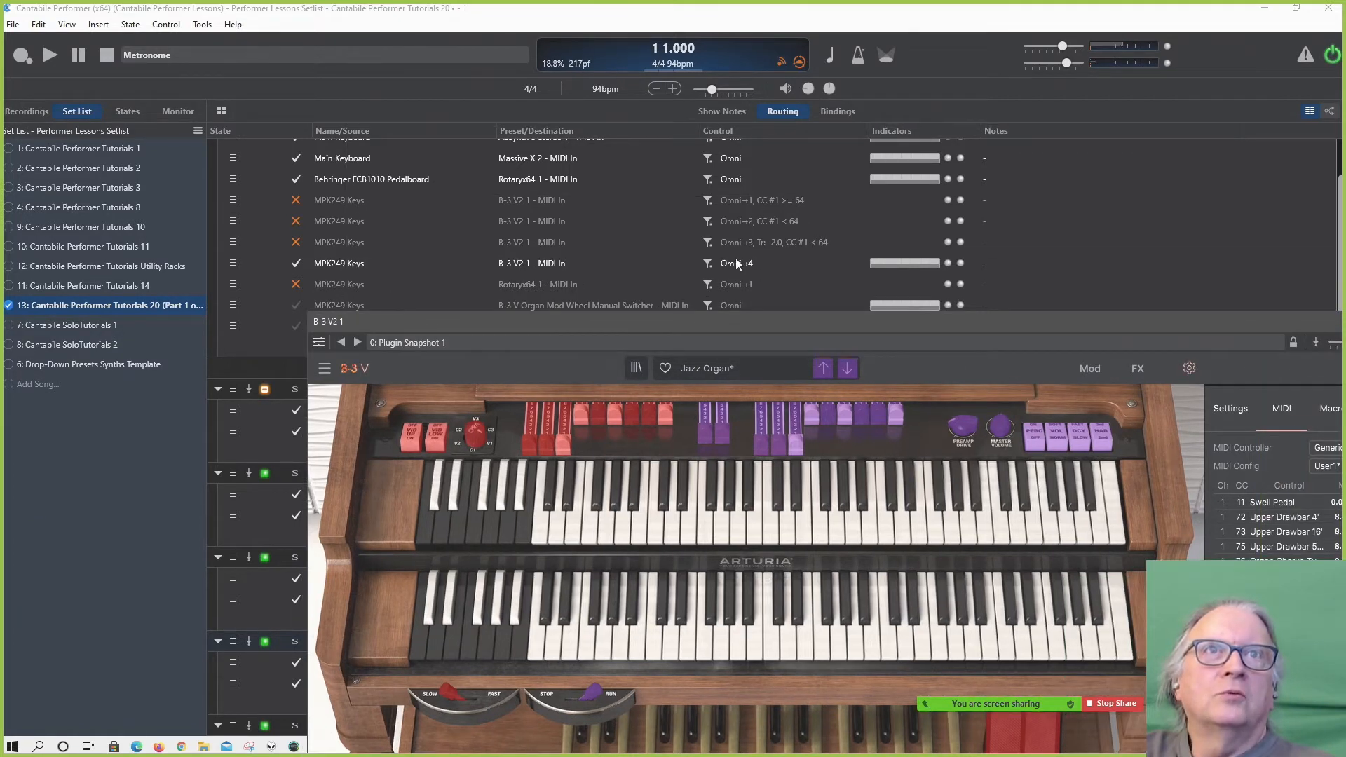
left_click_drag(743, 319, 619, 77)
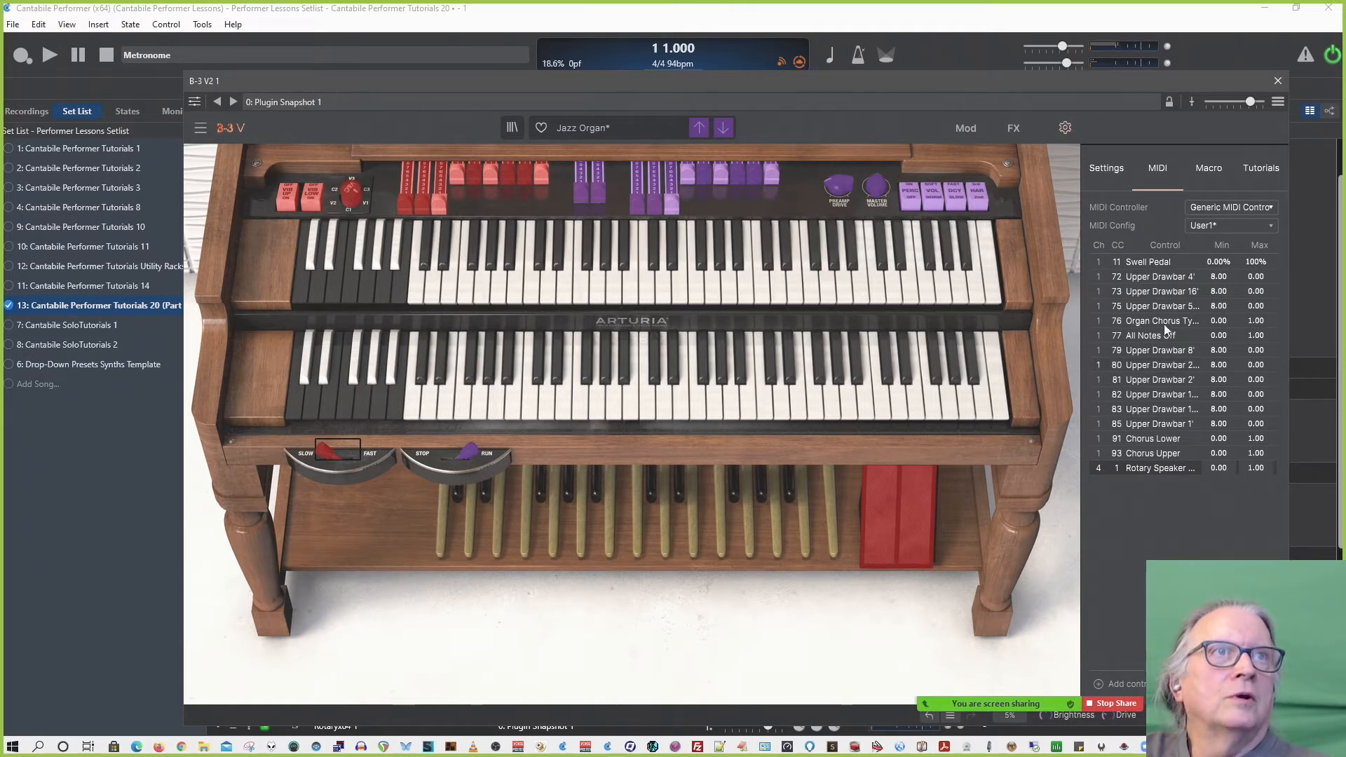
left_click(1067, 127)
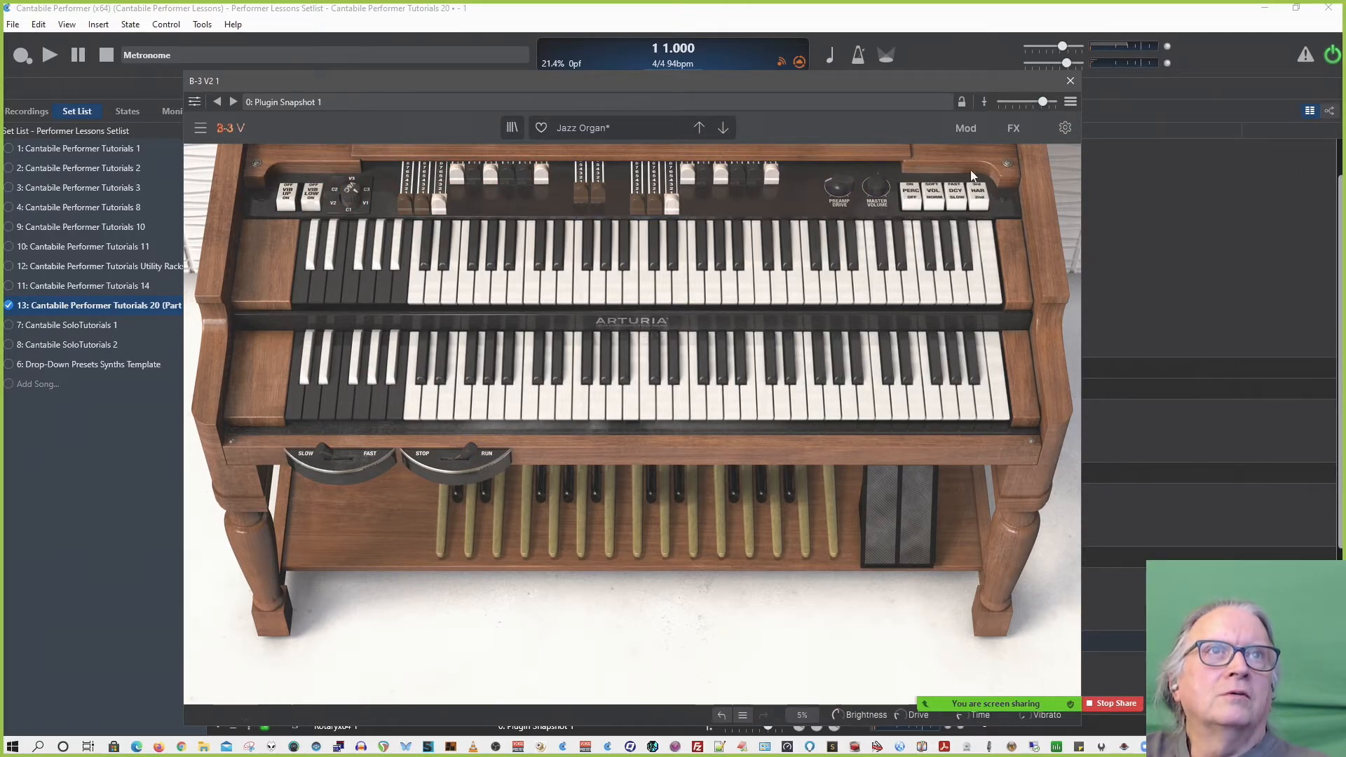
left_click(1069, 82)
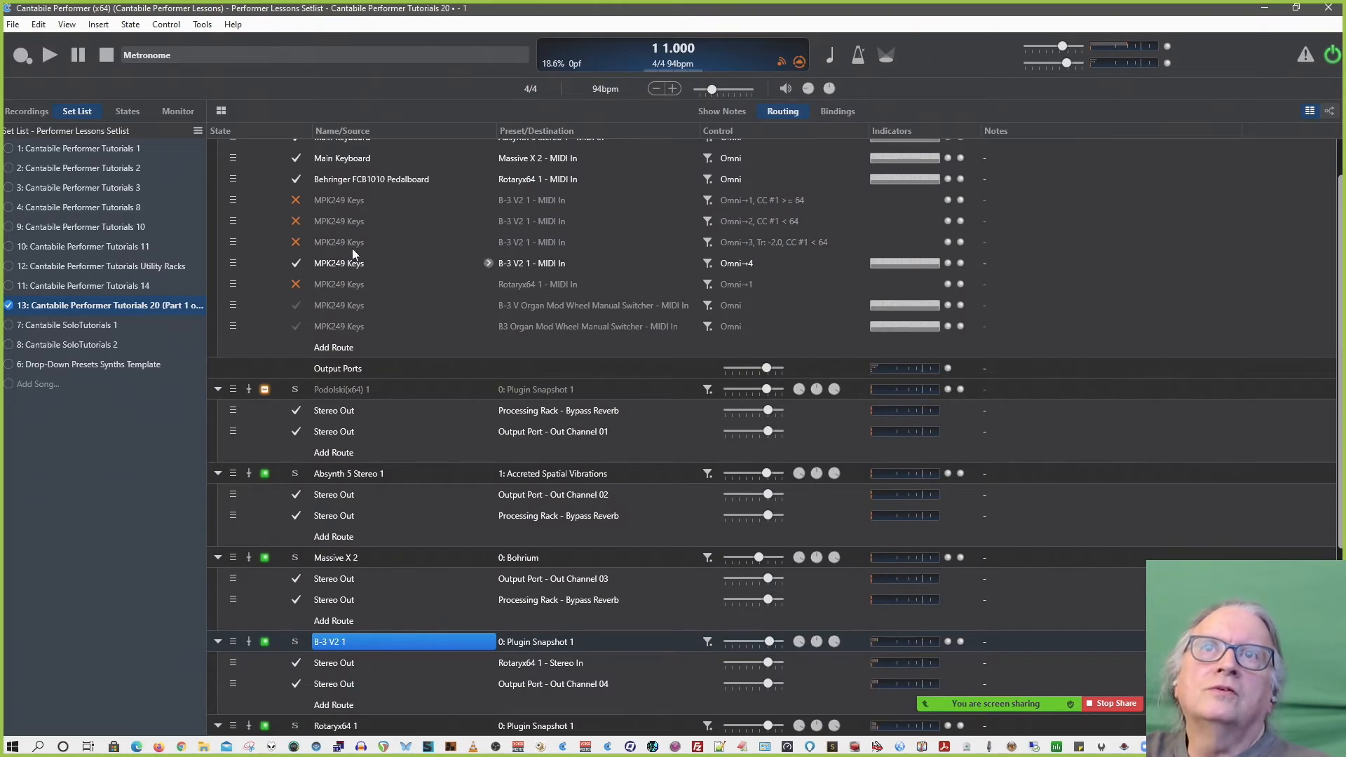
Re-enable the three disabled MPK249 Keys routes to B-3 V2 1 and the one to Rotaryx64 1.
left_click(300, 199)
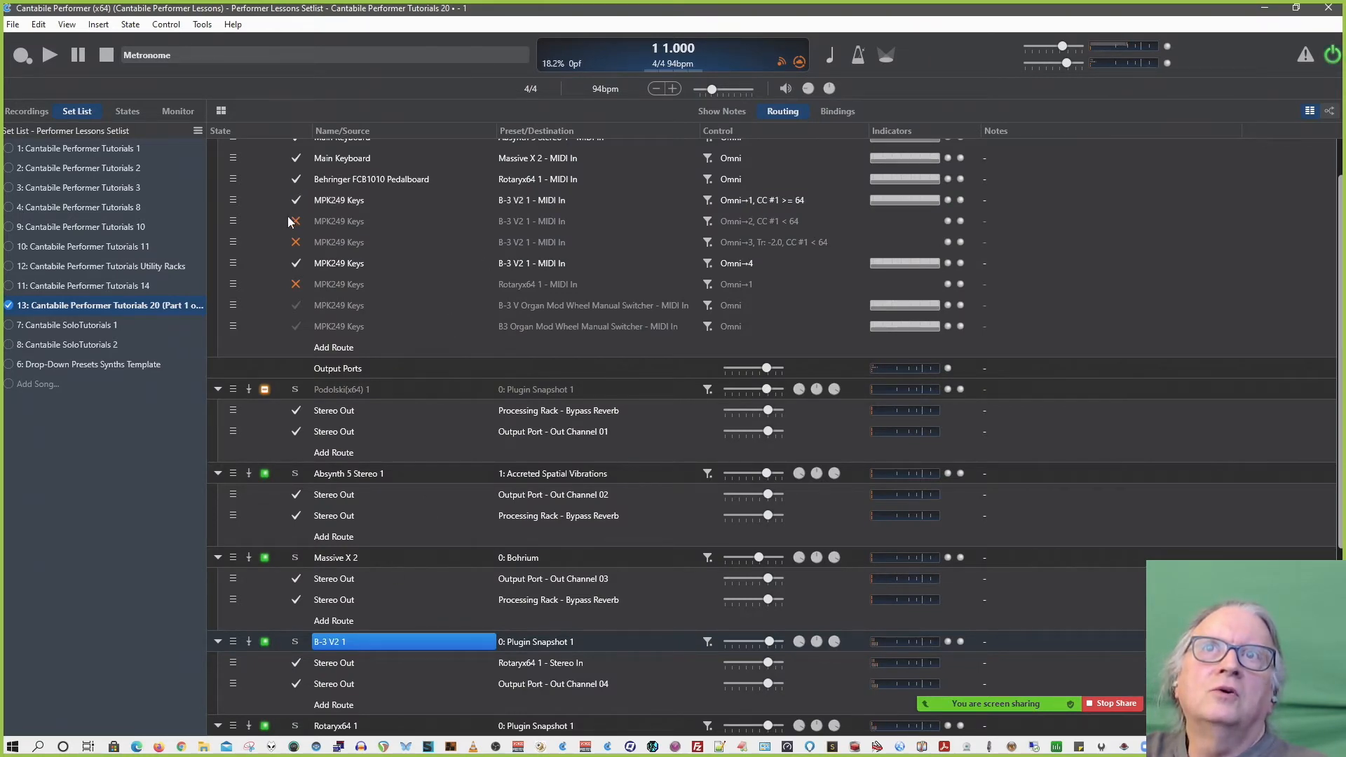
left_click(296, 221)
left_click(295, 242)
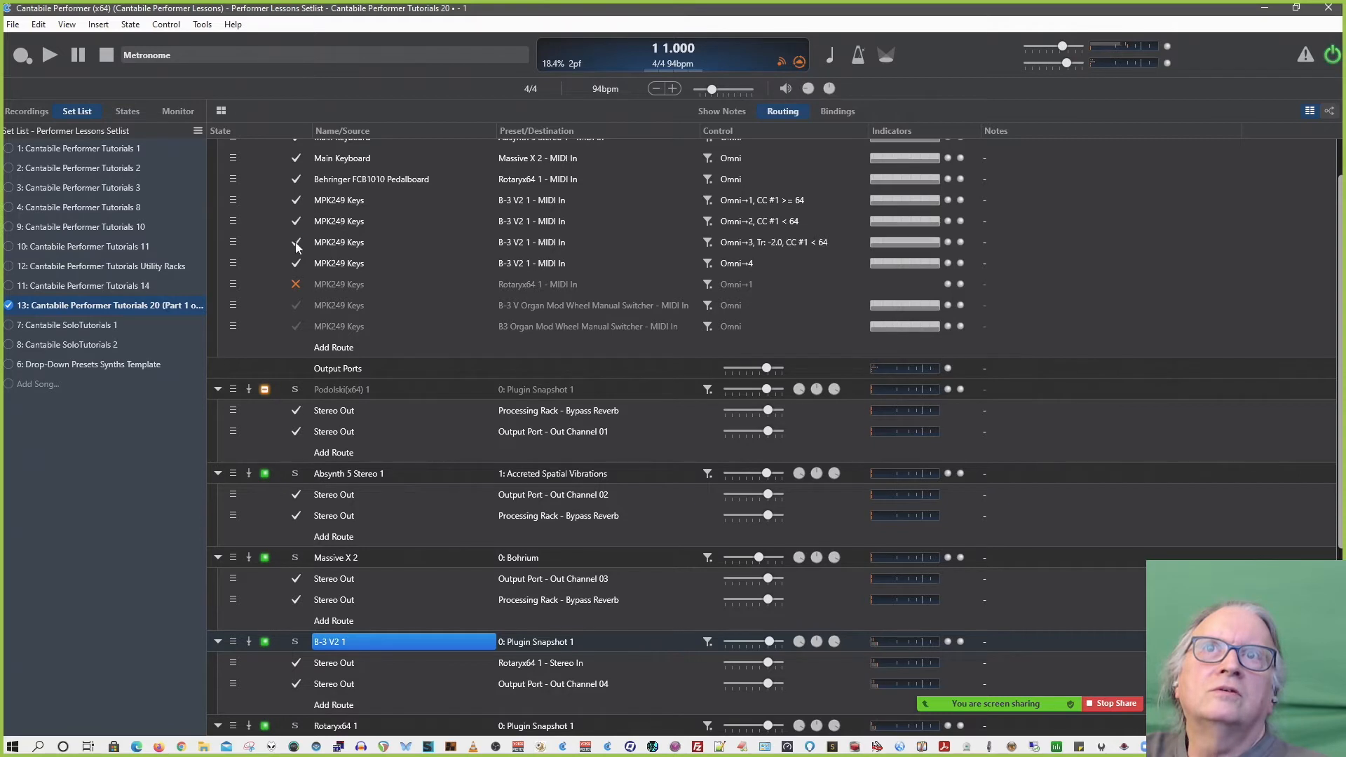
left_click(296, 285)
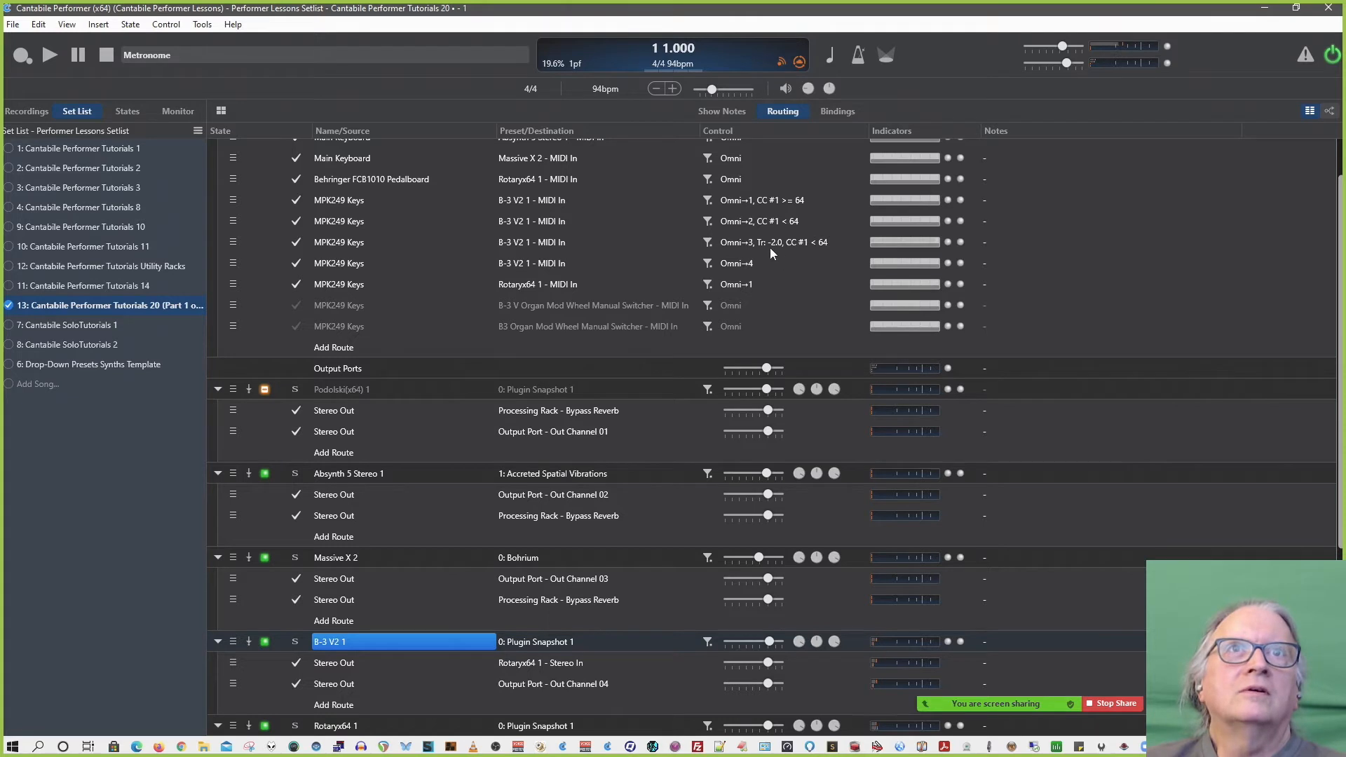
Turn off the three CC #1-conditioned MPK249 Keys routes to B-3 V2 1, on target channels 1, 2 and 3.
left_click(296, 201)
left_click(296, 221)
left_click(296, 242)
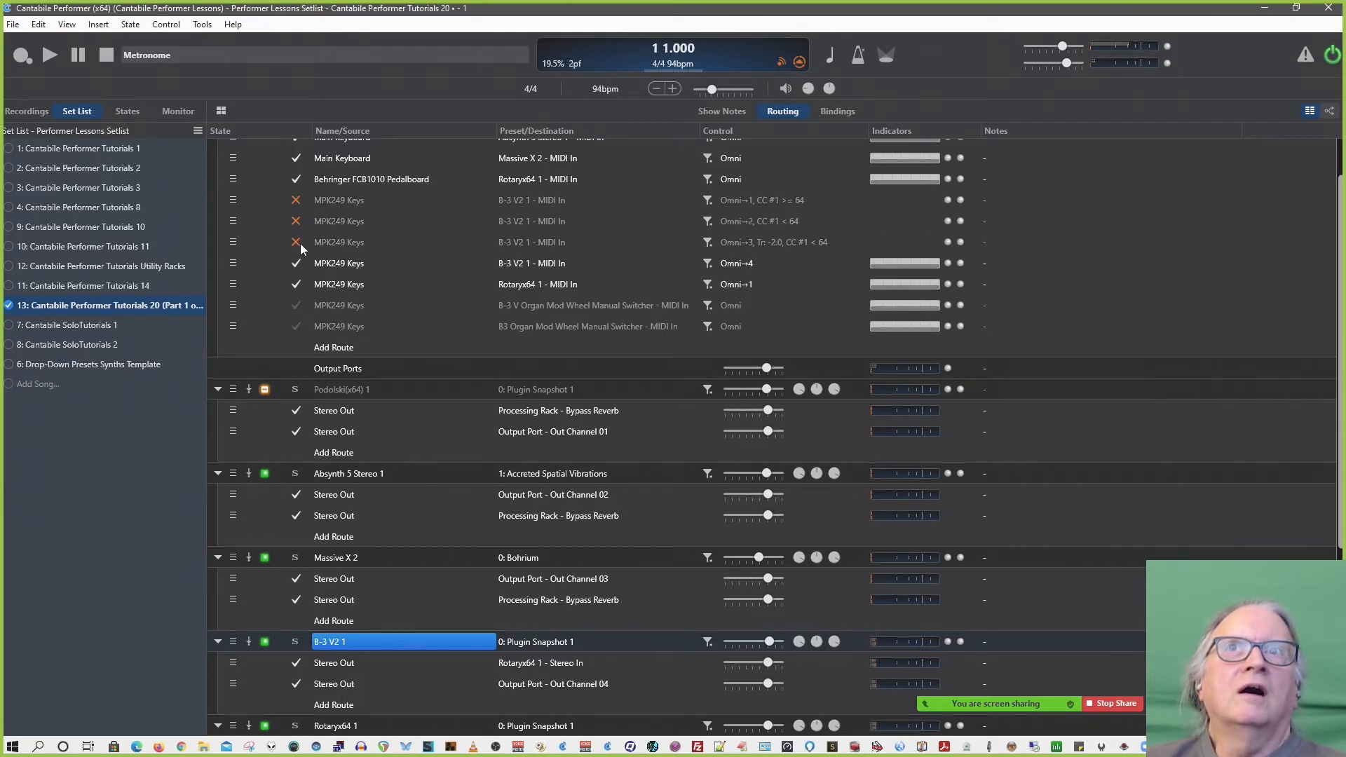
Disable the channel 4 MPK249 Keys route to B-3 V2 1 and the one to Rotaryx64 1, and activate the B3 Organ Mod Wheel Manual Switcher rack.
left_click(296, 263)
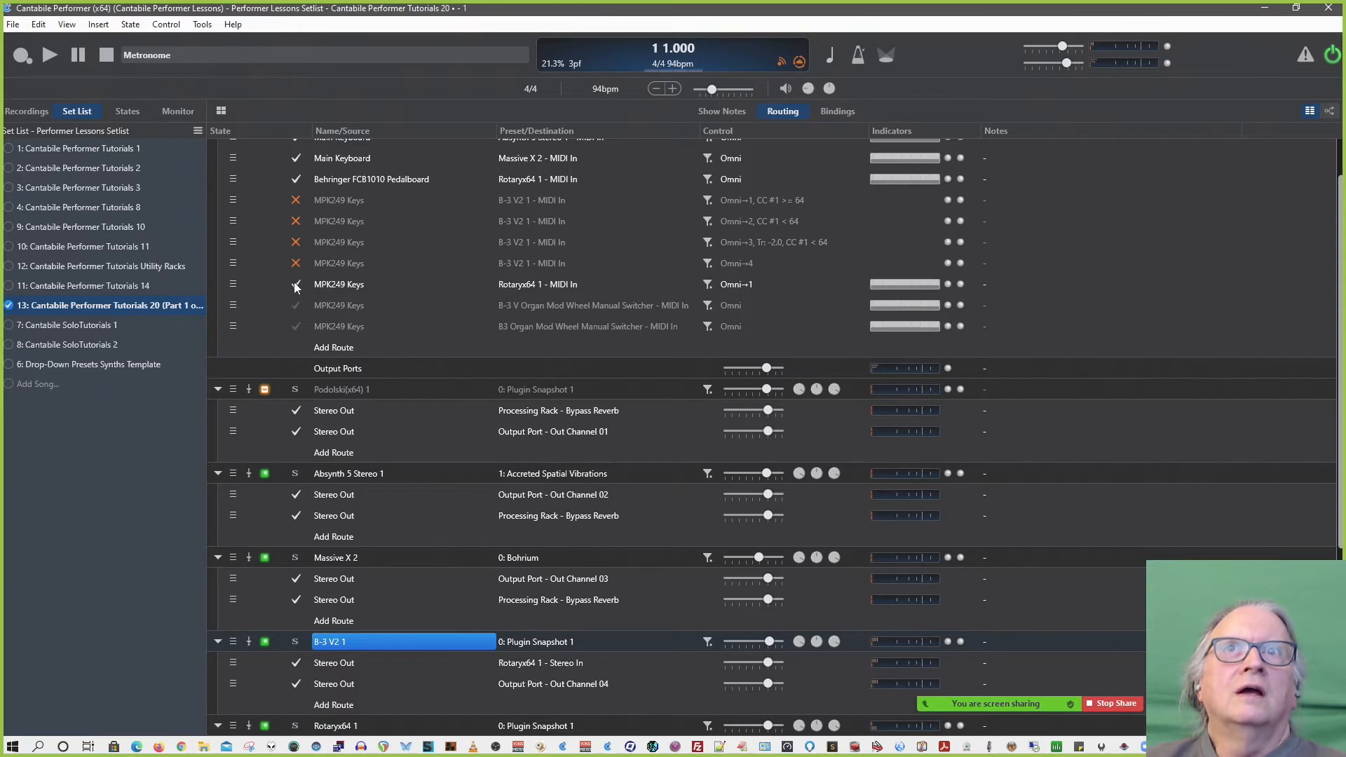
scroll(369, 226, "down", 5)
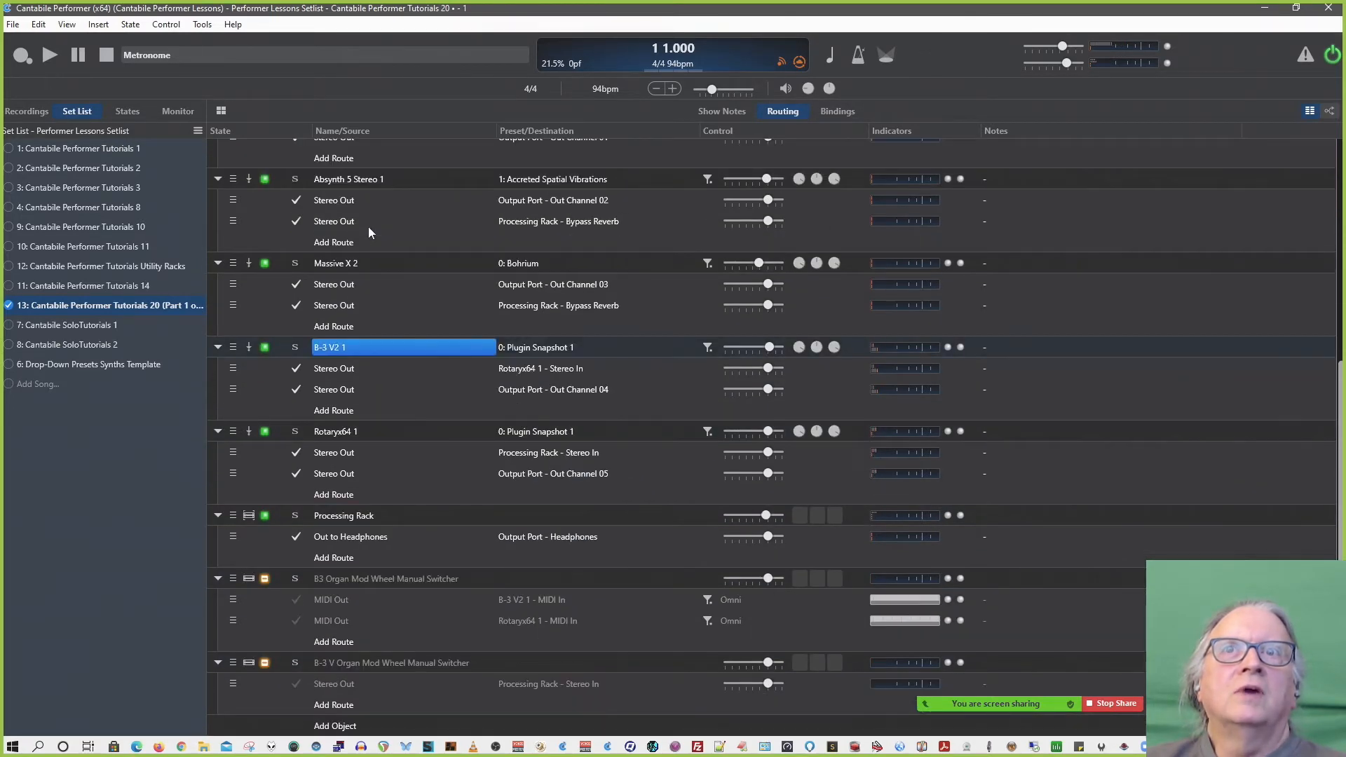
left_click(265, 578)
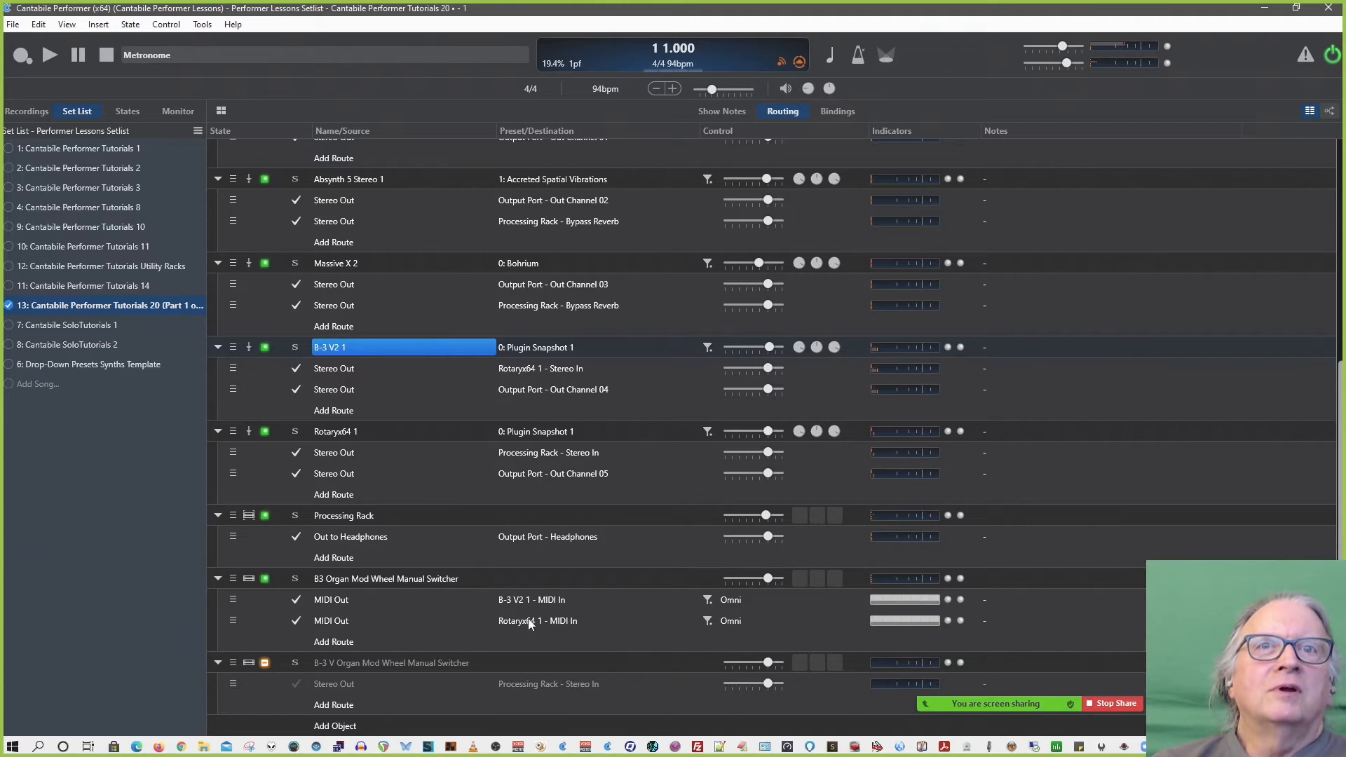
scroll(348, 555, "up", 4)
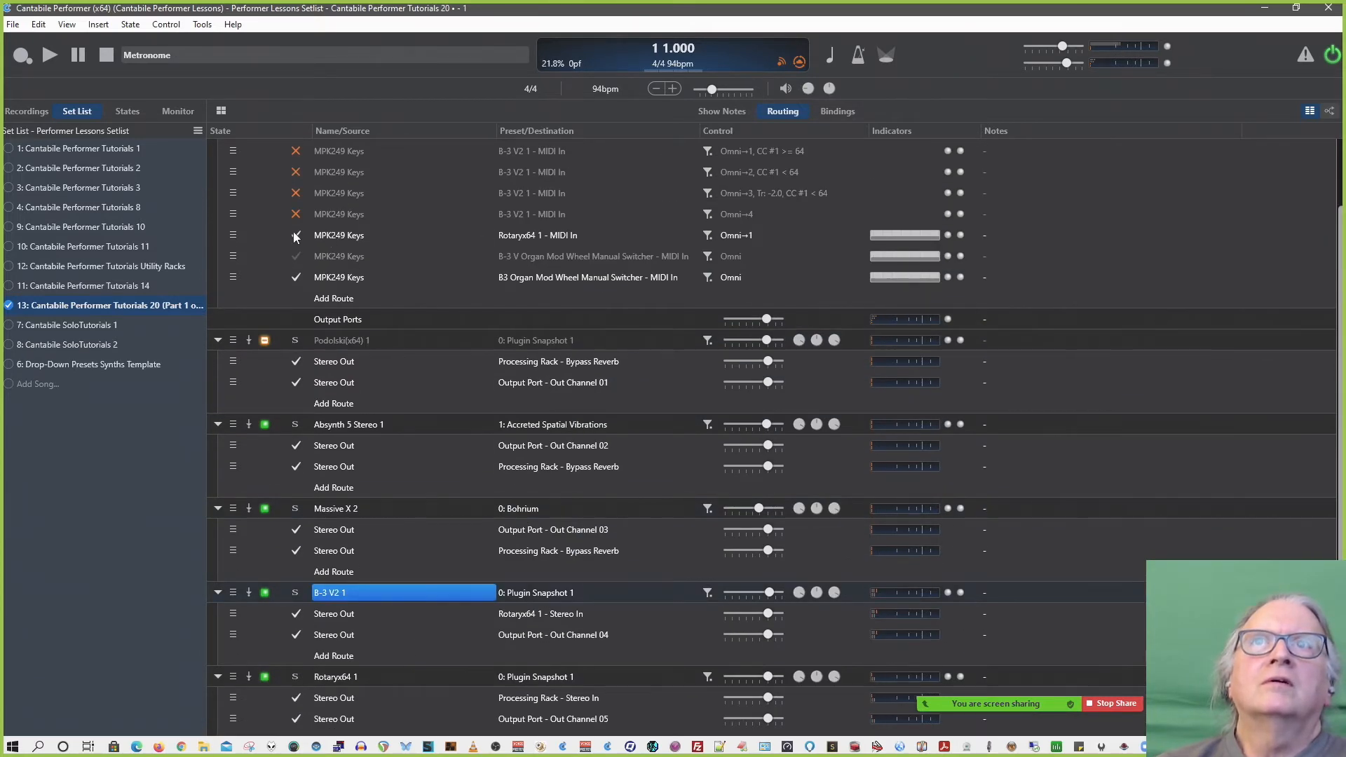
scroll(494, 388, "down", 4)
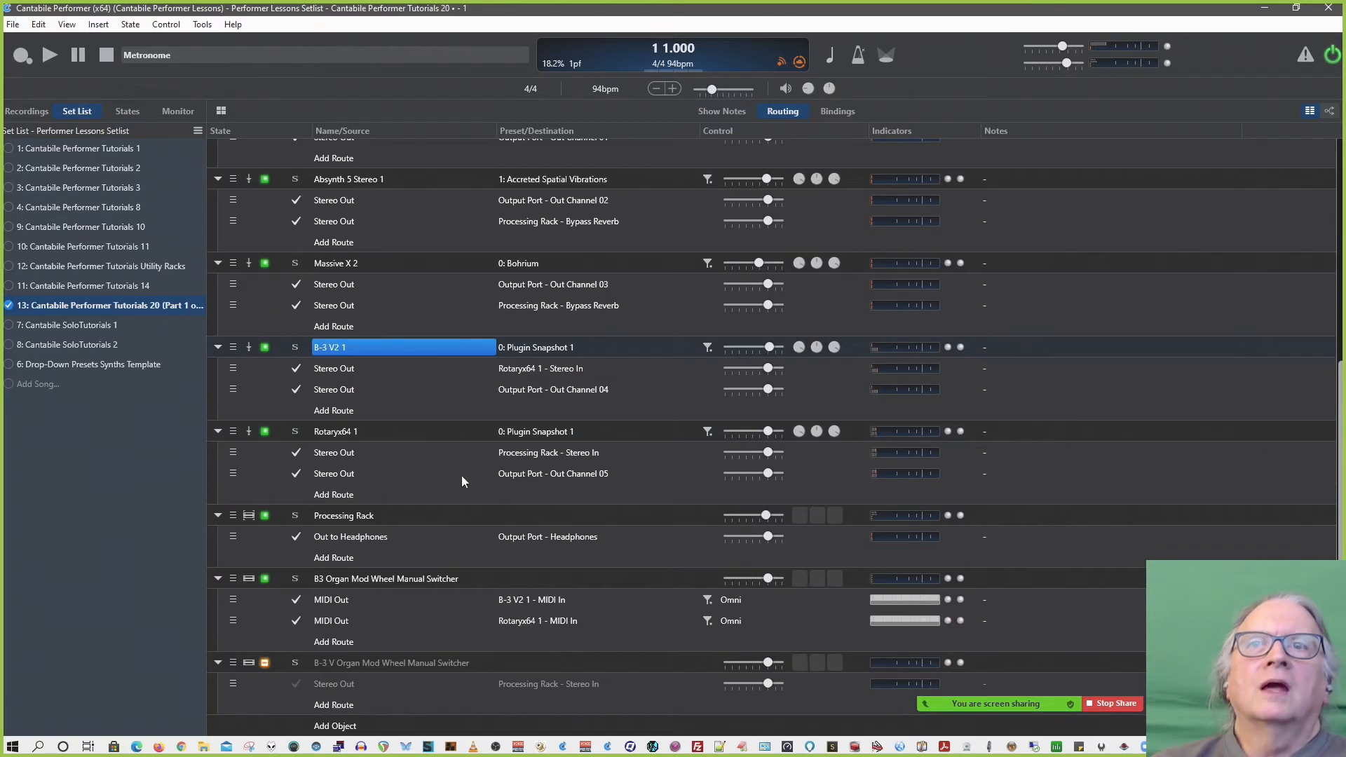
Examine the routes inside the B3 Organ Mod Wheel Manual Switcher rack, and check the organ manuals in the B-3 V2 1 plugin window.
double_click(364, 579)
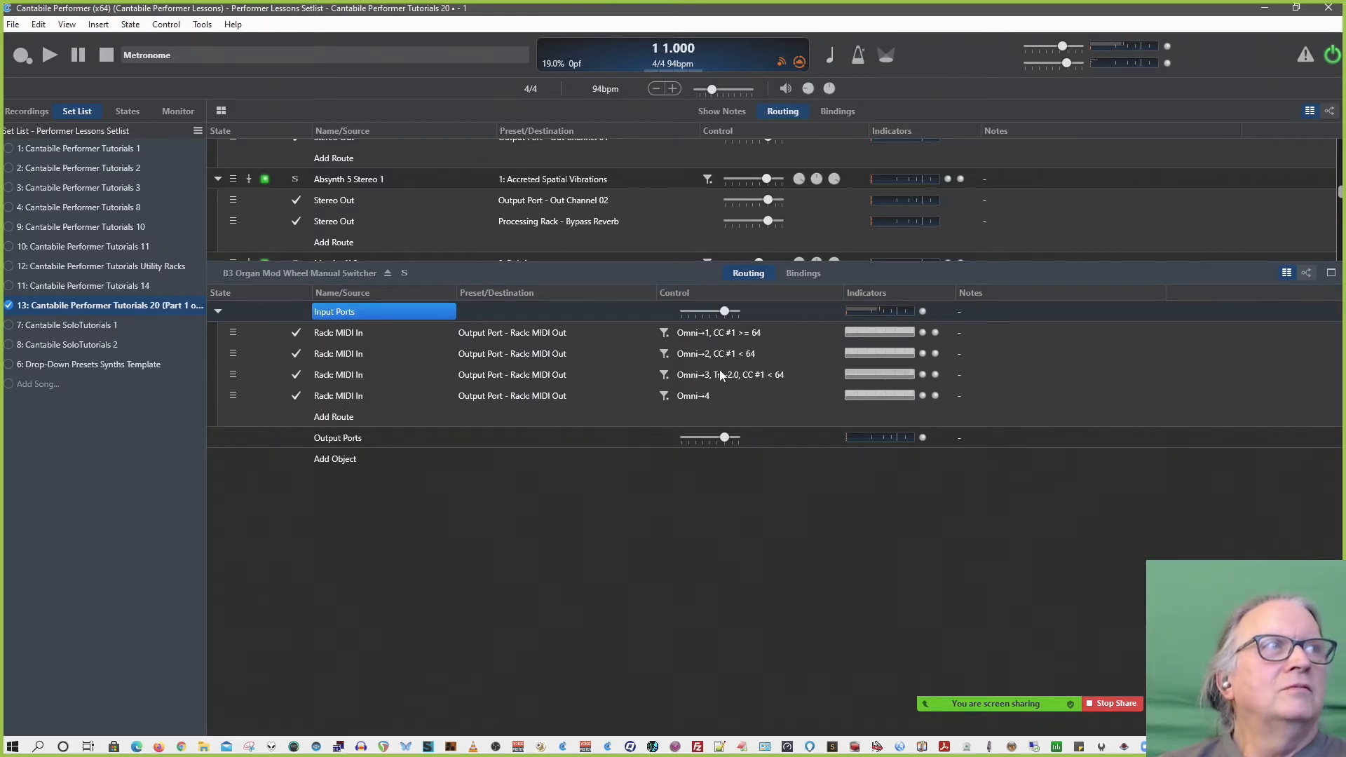
left_click(388, 274)
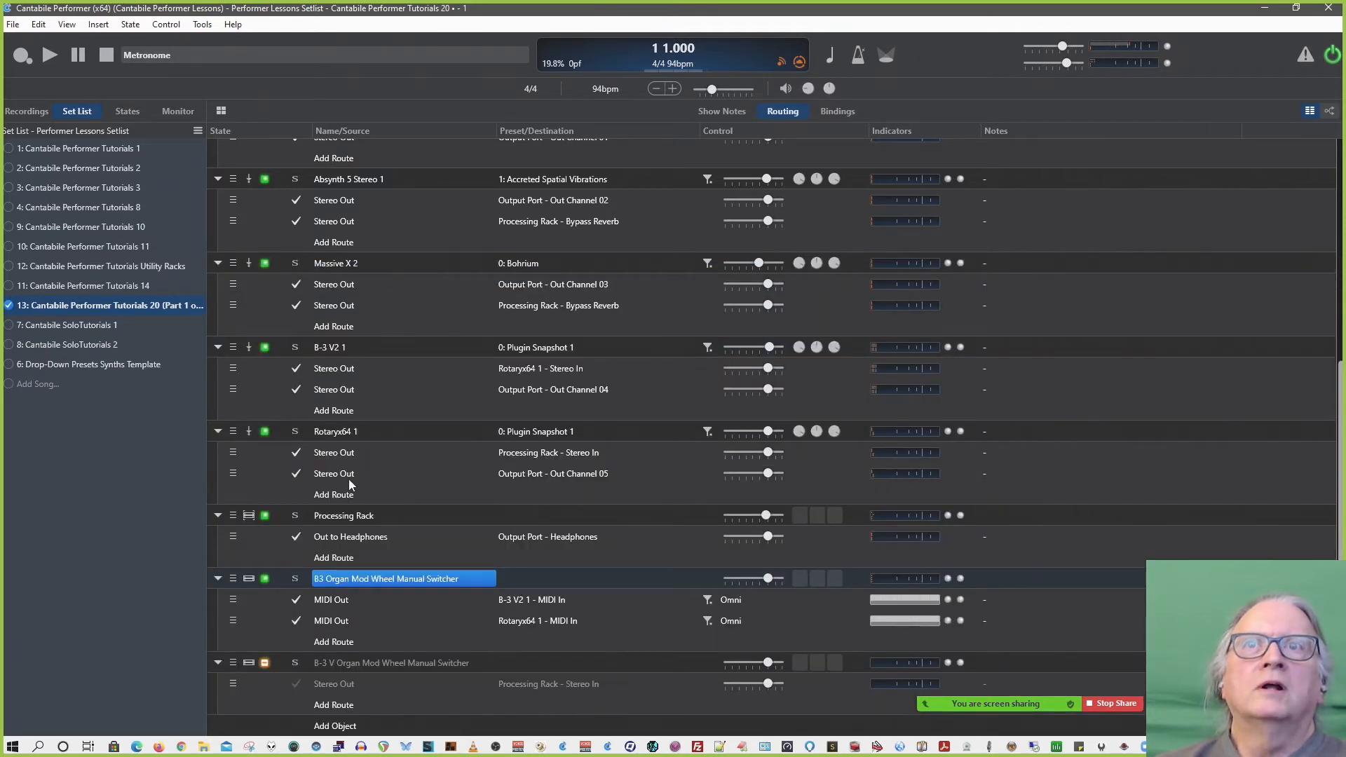
double_click(341, 347)
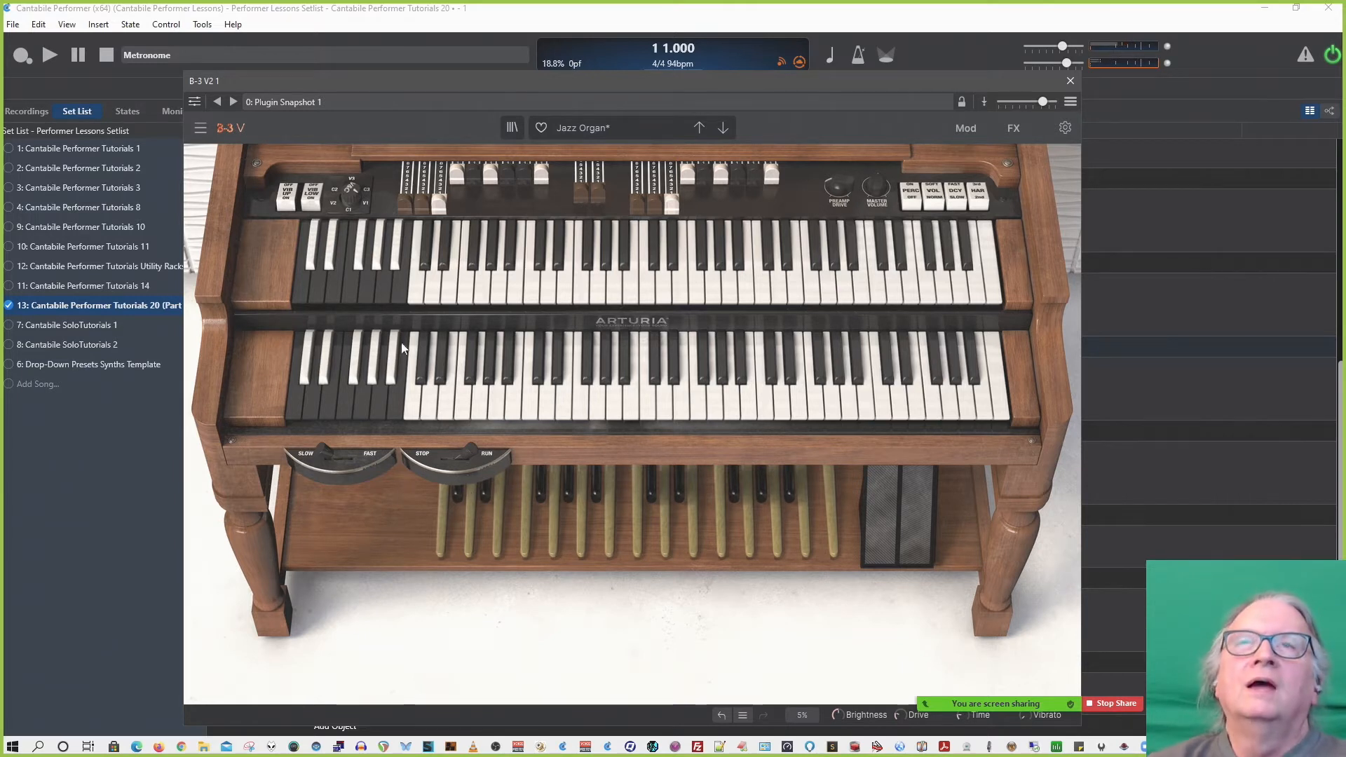
left_click(1075, 82)
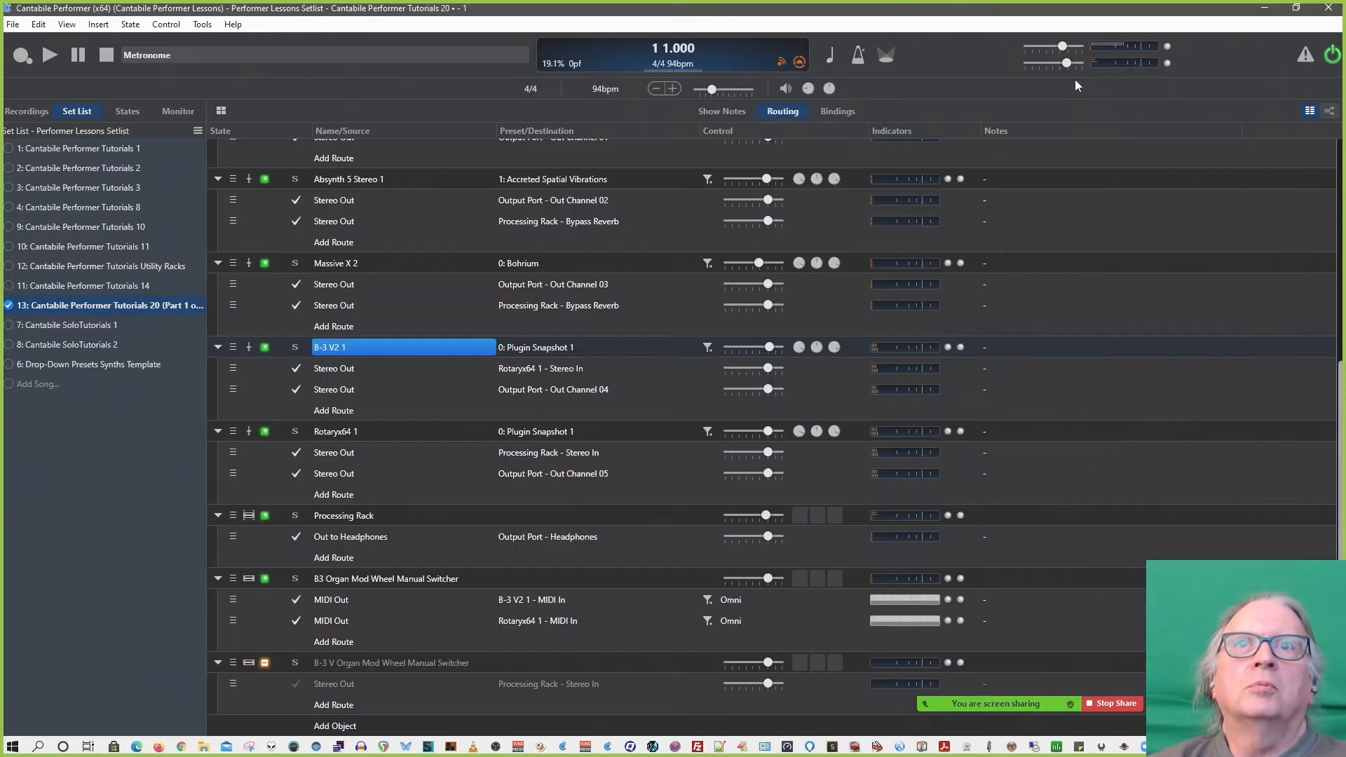
double_click(362, 347)
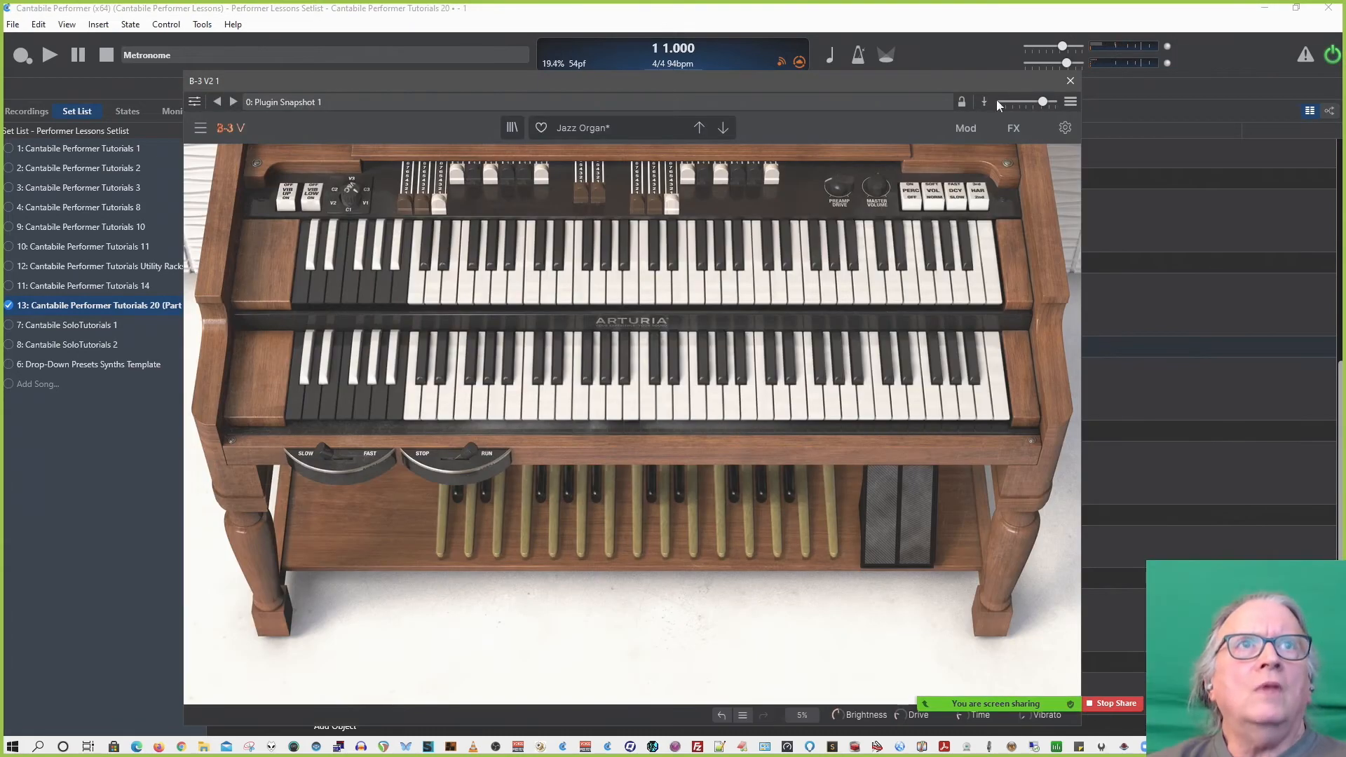
left_click(1072, 81)
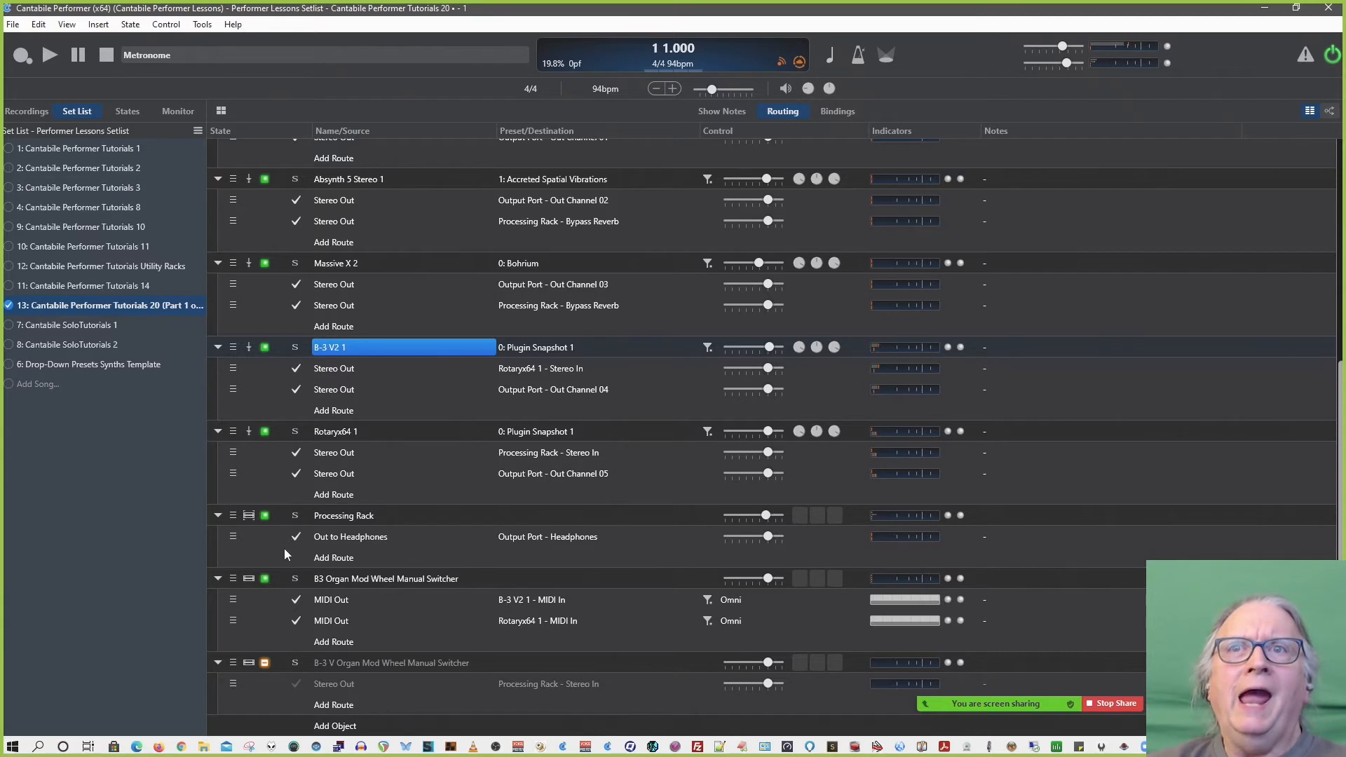
Suspend the B3 Organ Mod Wheel Manual Switcher rack and B-3 V2 1, and activate and open the B-3 V Organ Mod Wheel Manual Switcher rack.
left_click(266, 580)
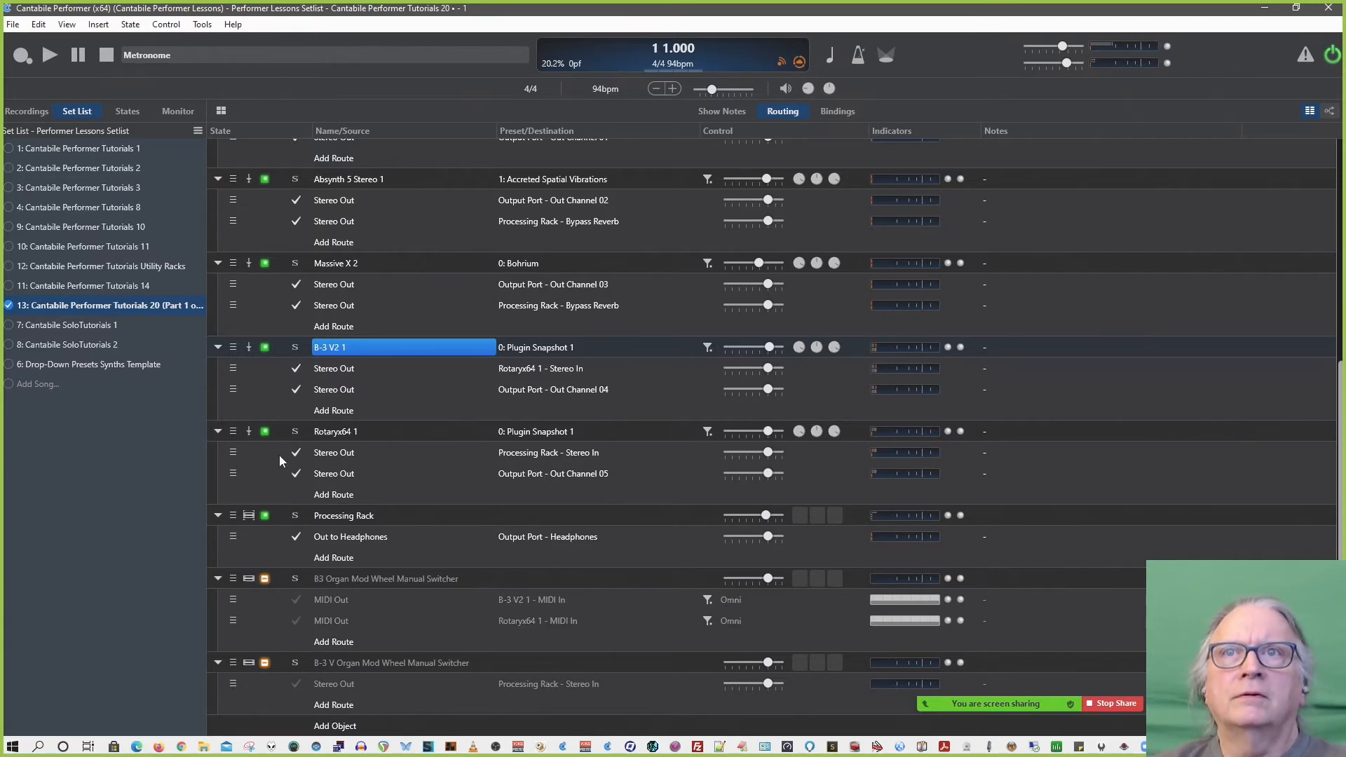
left_click(266, 347)
left_click(266, 664)
left_click(387, 664)
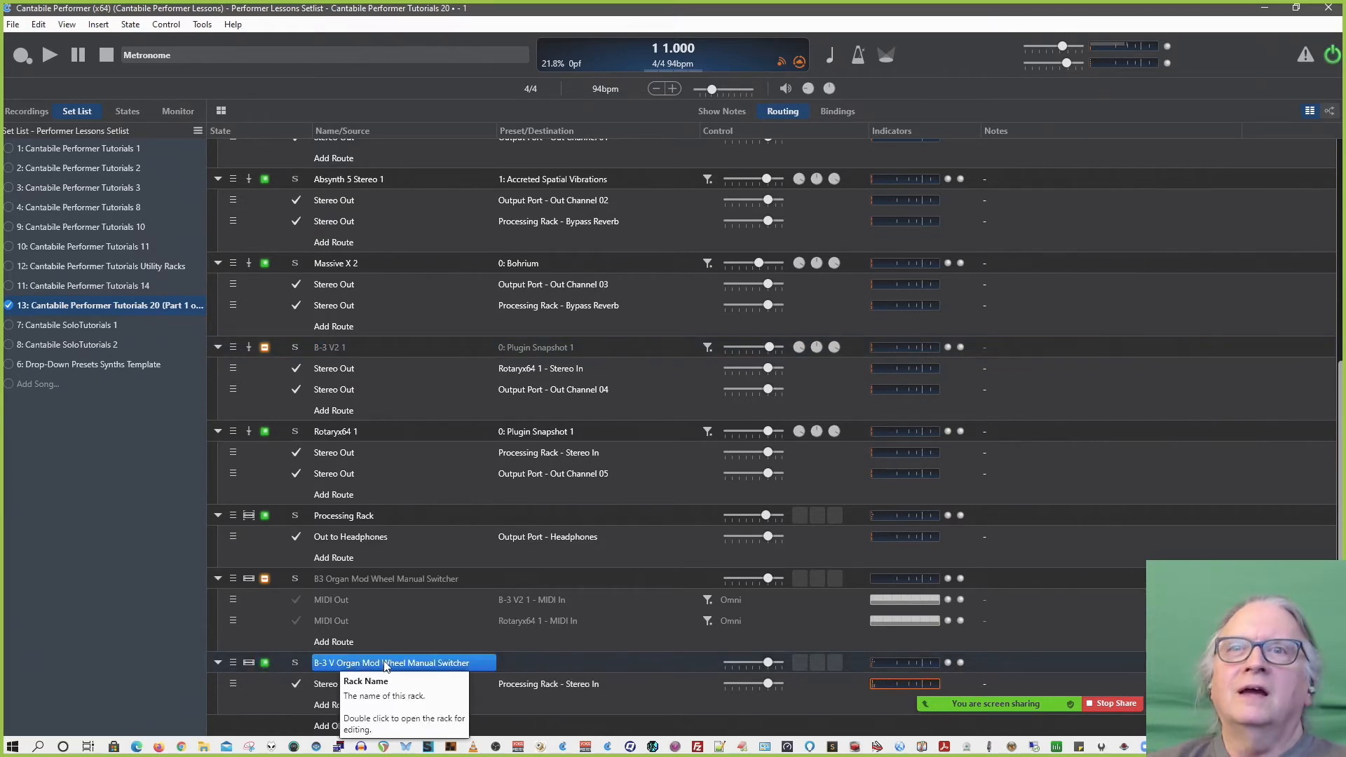
double_click(384, 663)
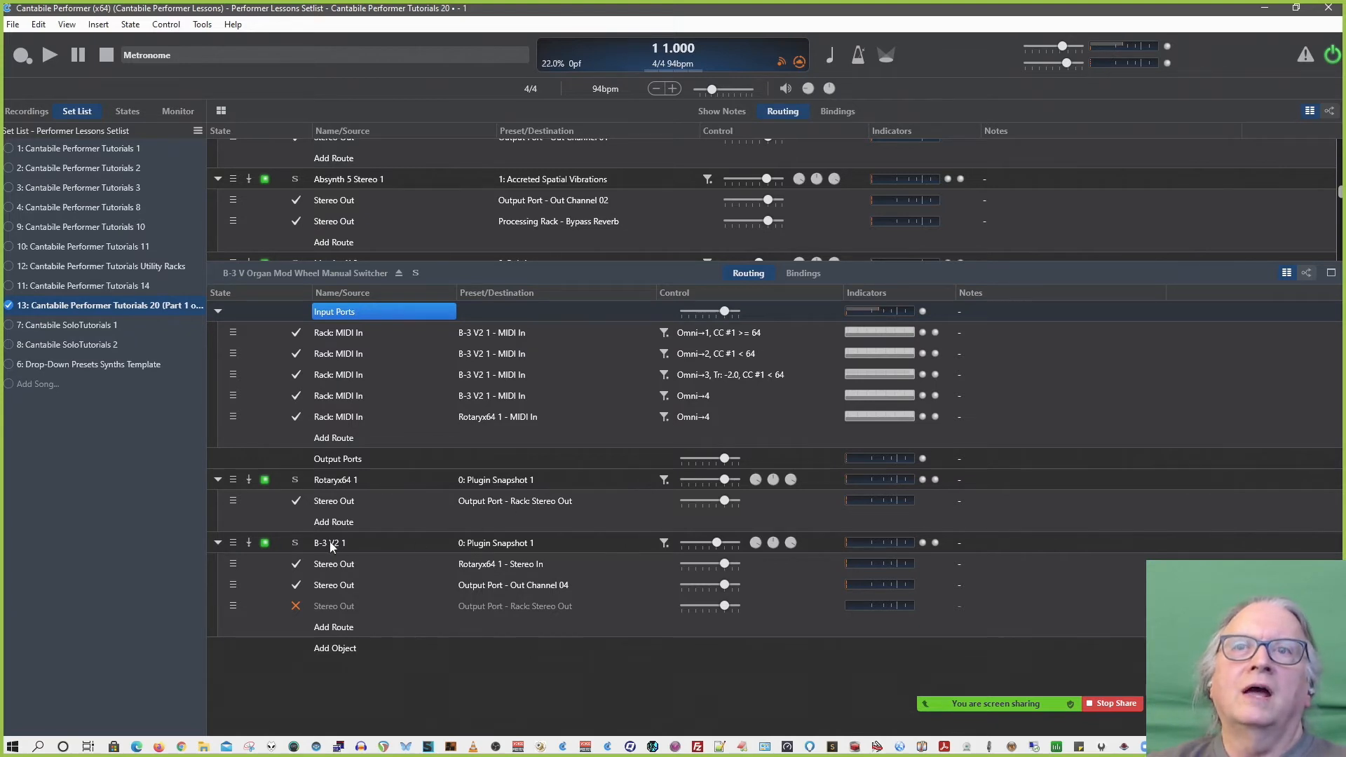
Disable the rack's three CC #1-conditioned MIDI routes to B-3 V2 1 and its route to Rotaryx64 1.
left_click(295, 374)
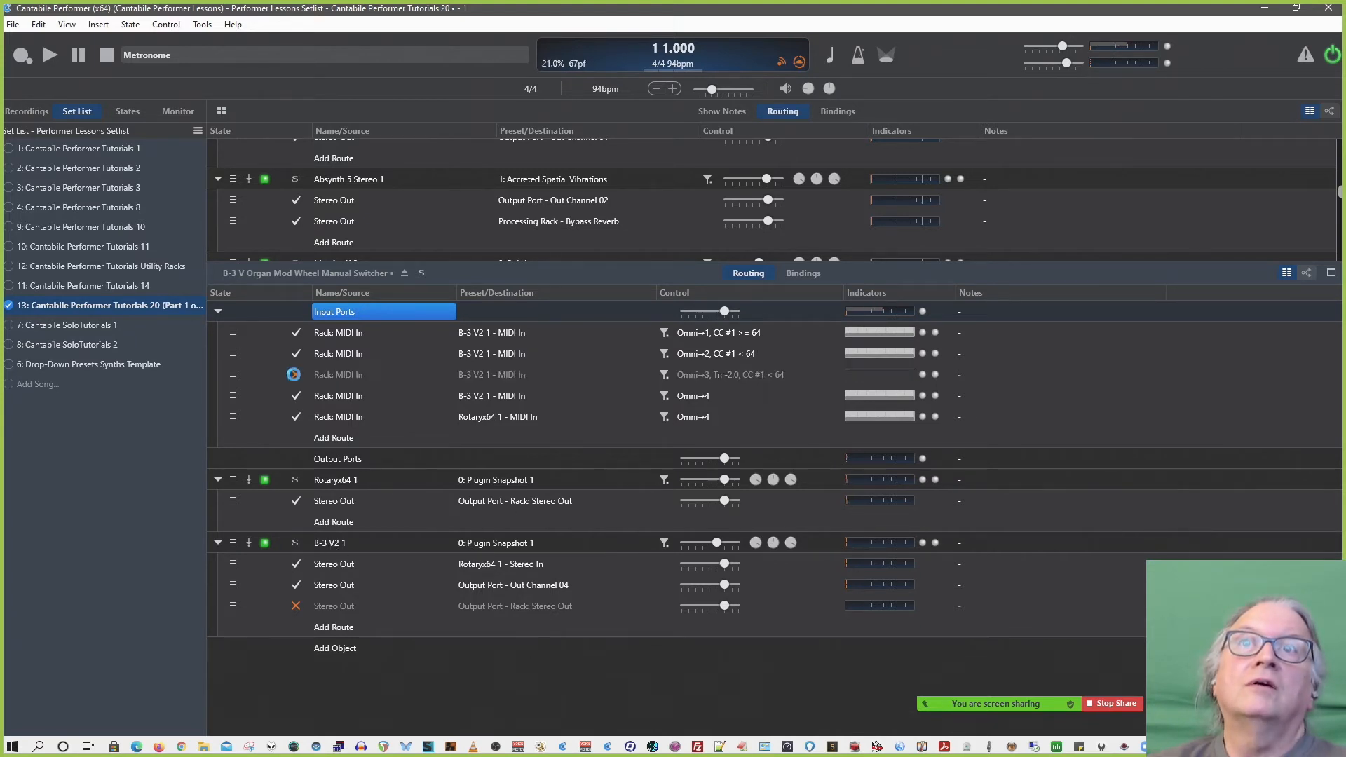
left_click(295, 353)
left_click(294, 332)
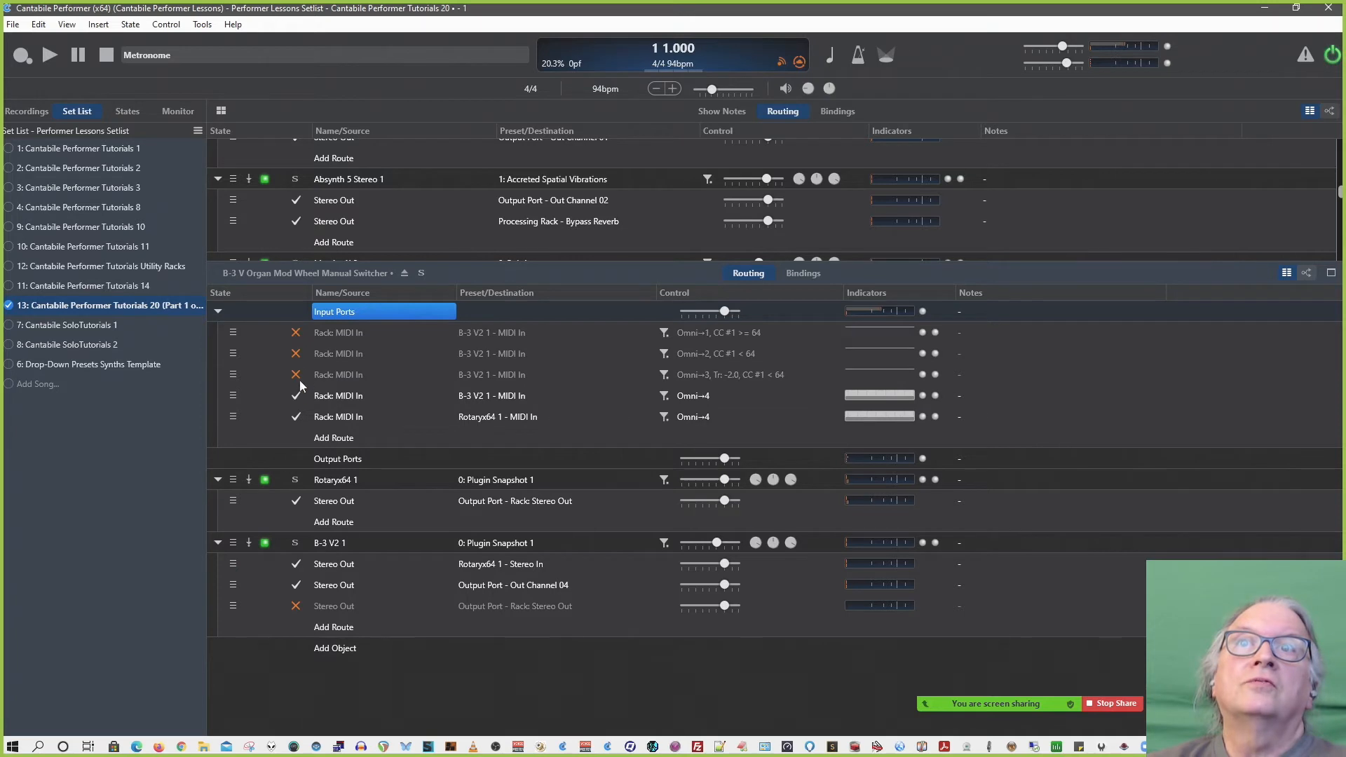
left_click(295, 416)
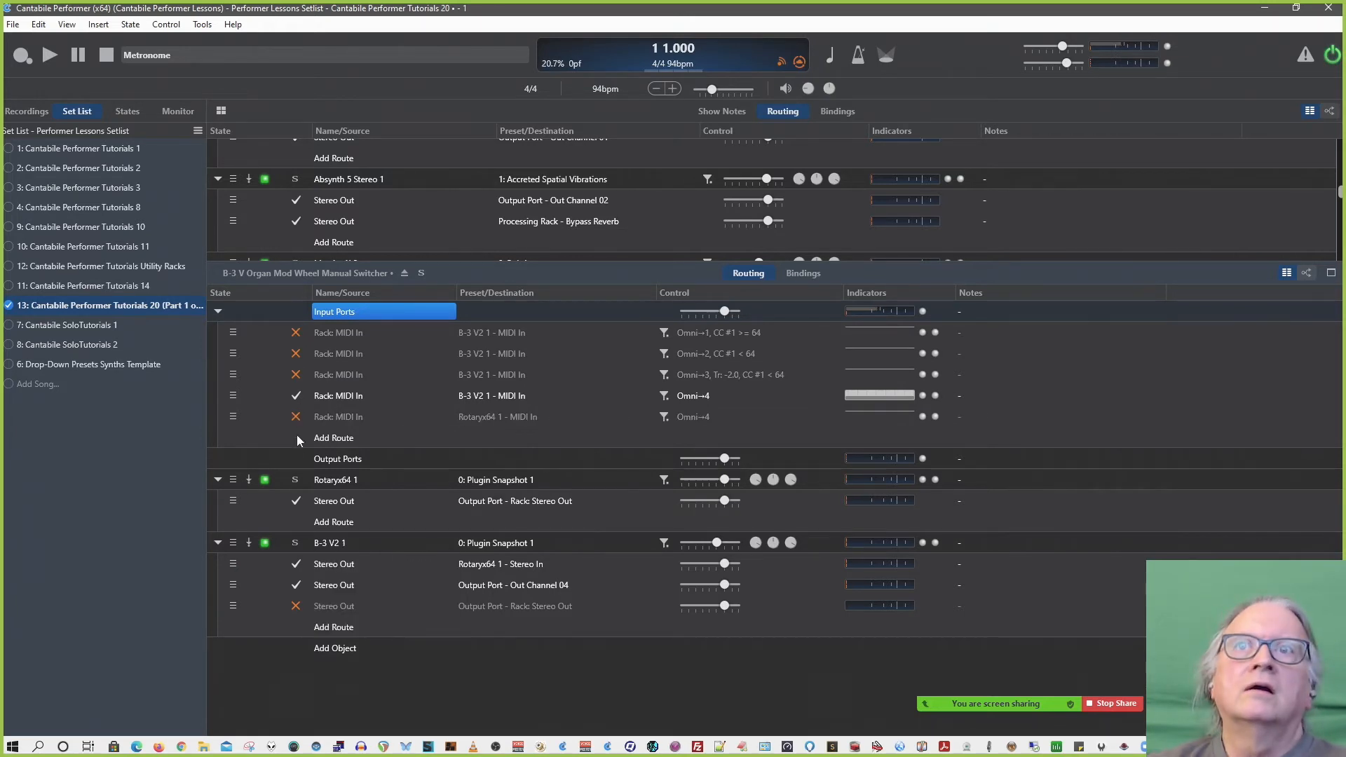
Re-enable the rack's Rotaryx64 1 route and its B-3 V2 1 routes on target channels 3, 2 and 1.
left_click(297, 416)
left_click(296, 375)
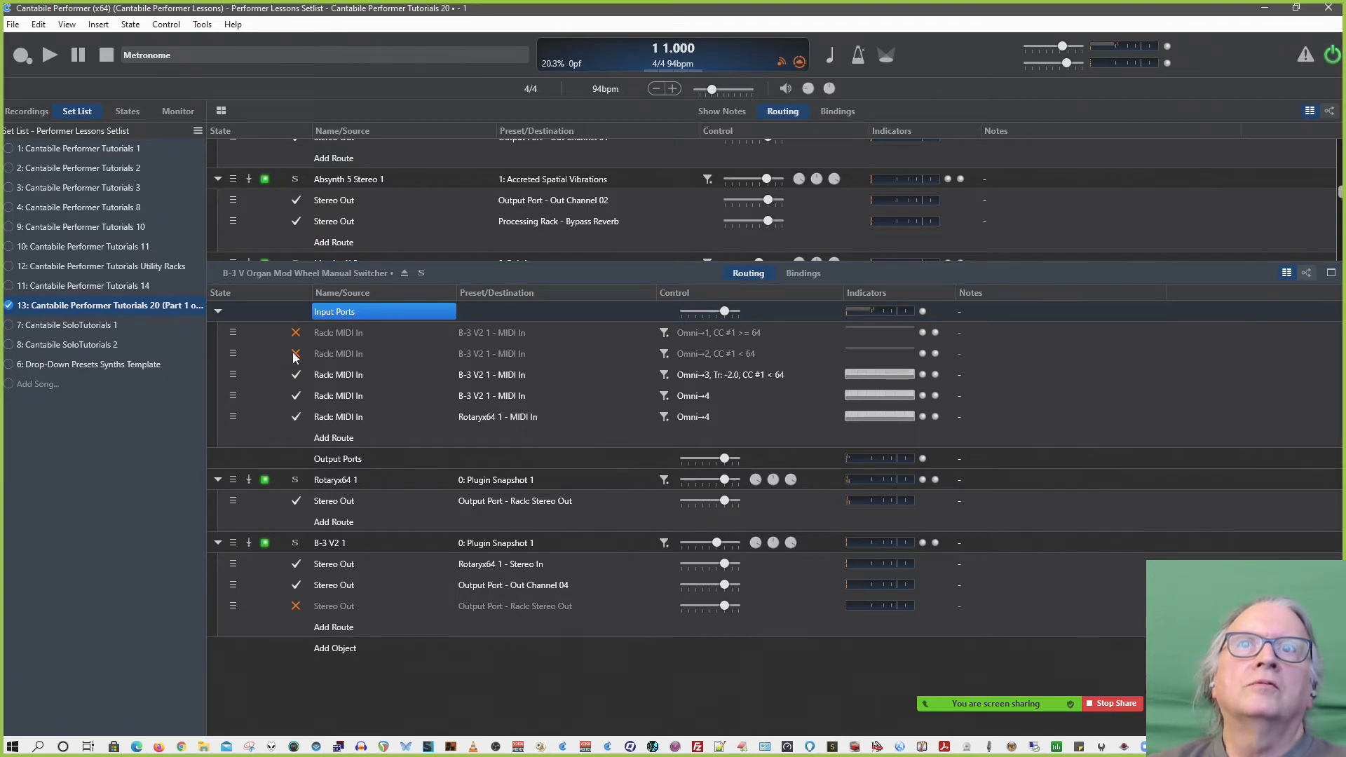
left_click(295, 354)
left_click(296, 336)
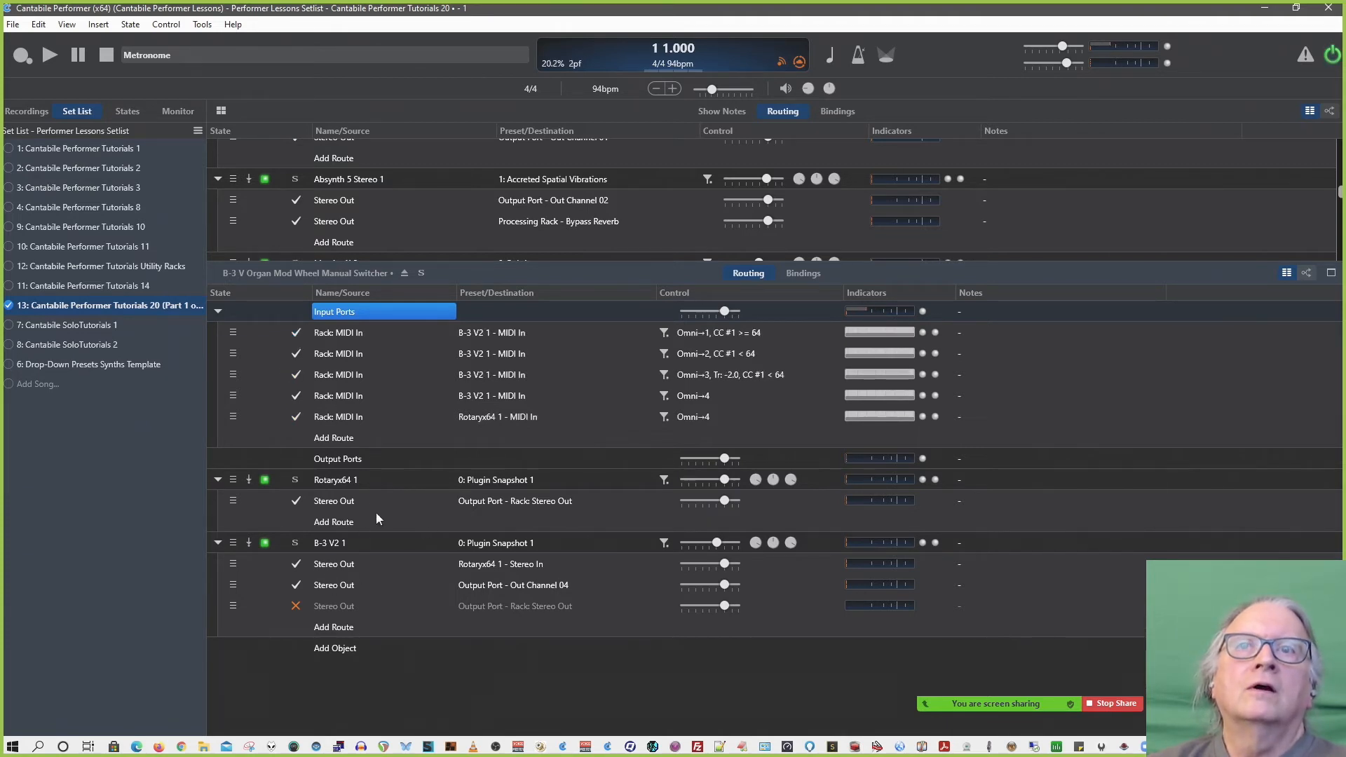
Inspect the organ manuals in the rack's B-3 V2 1 plugin window, and review the settings of the target channel 3 MIDI route.
double_click(343, 547)
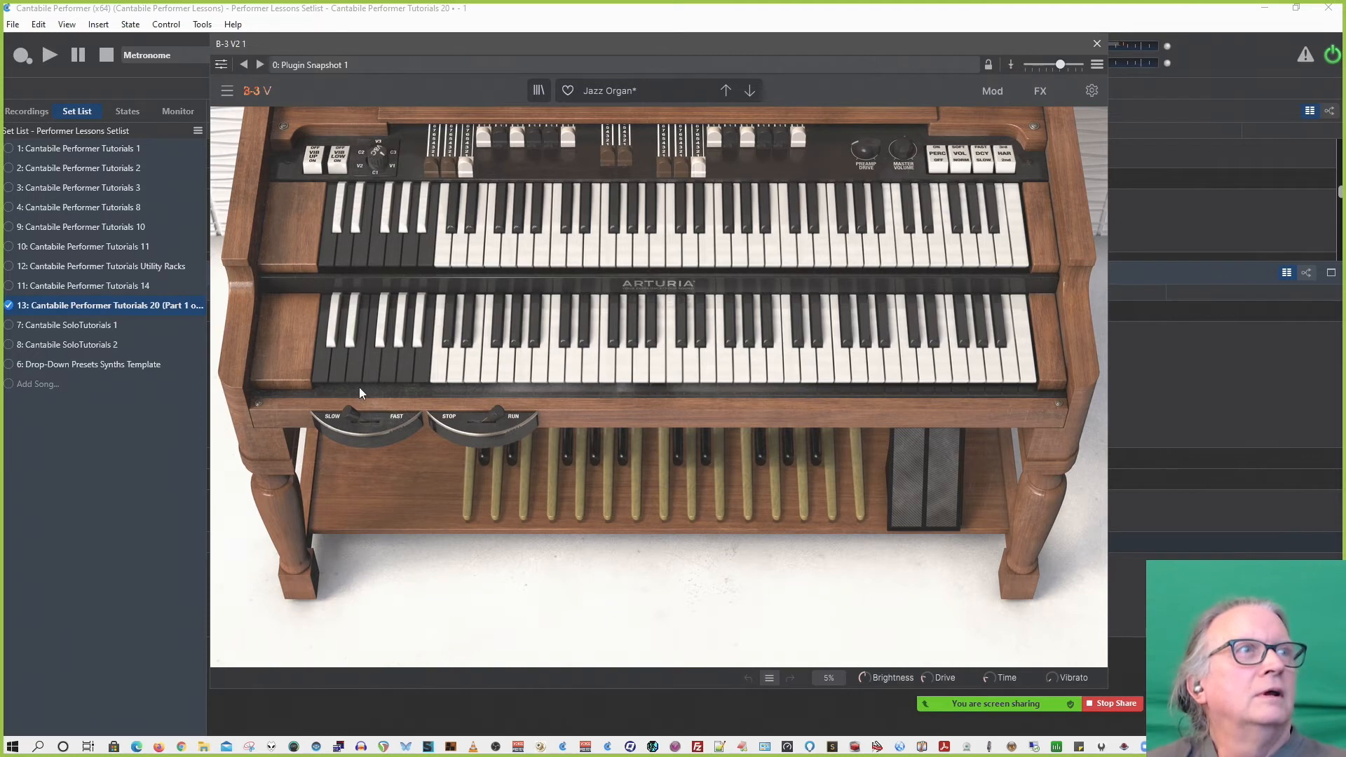
left_click(1098, 45)
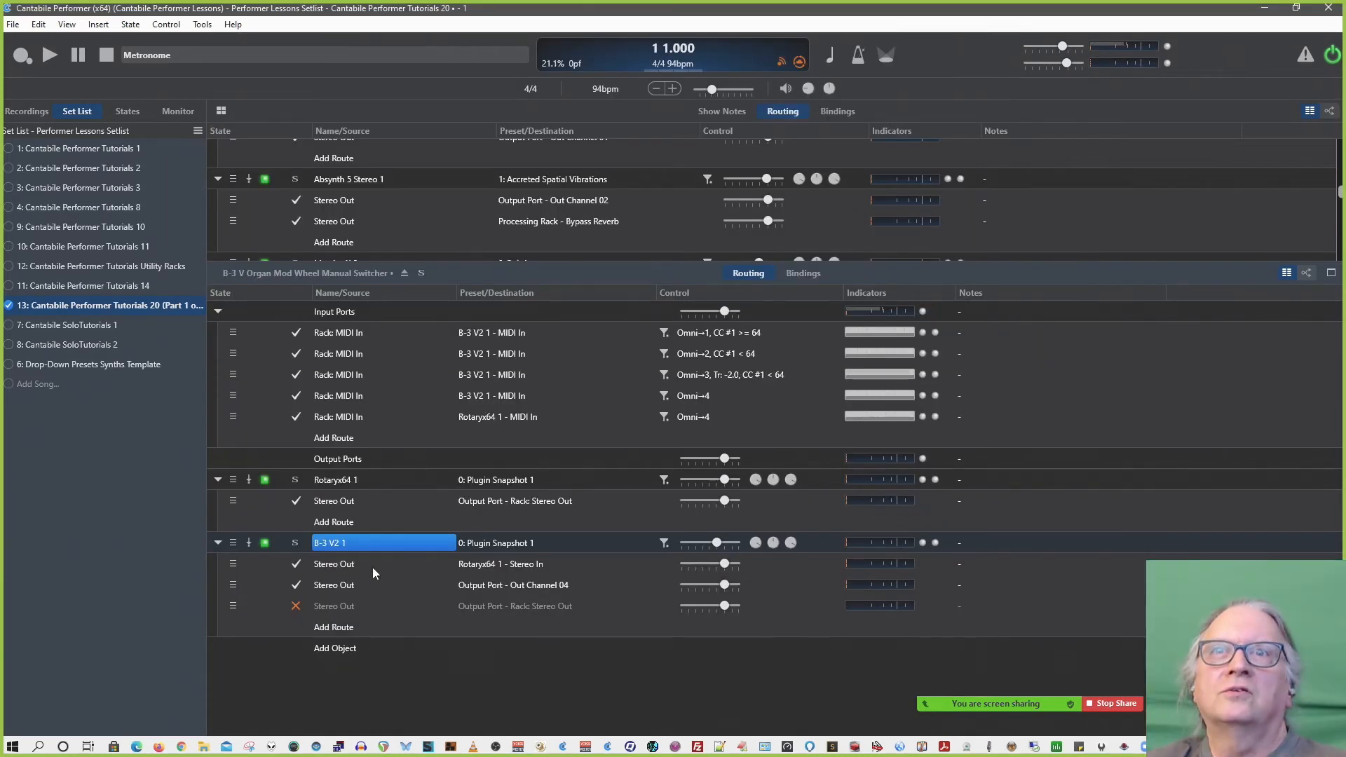
right_click(347, 544)
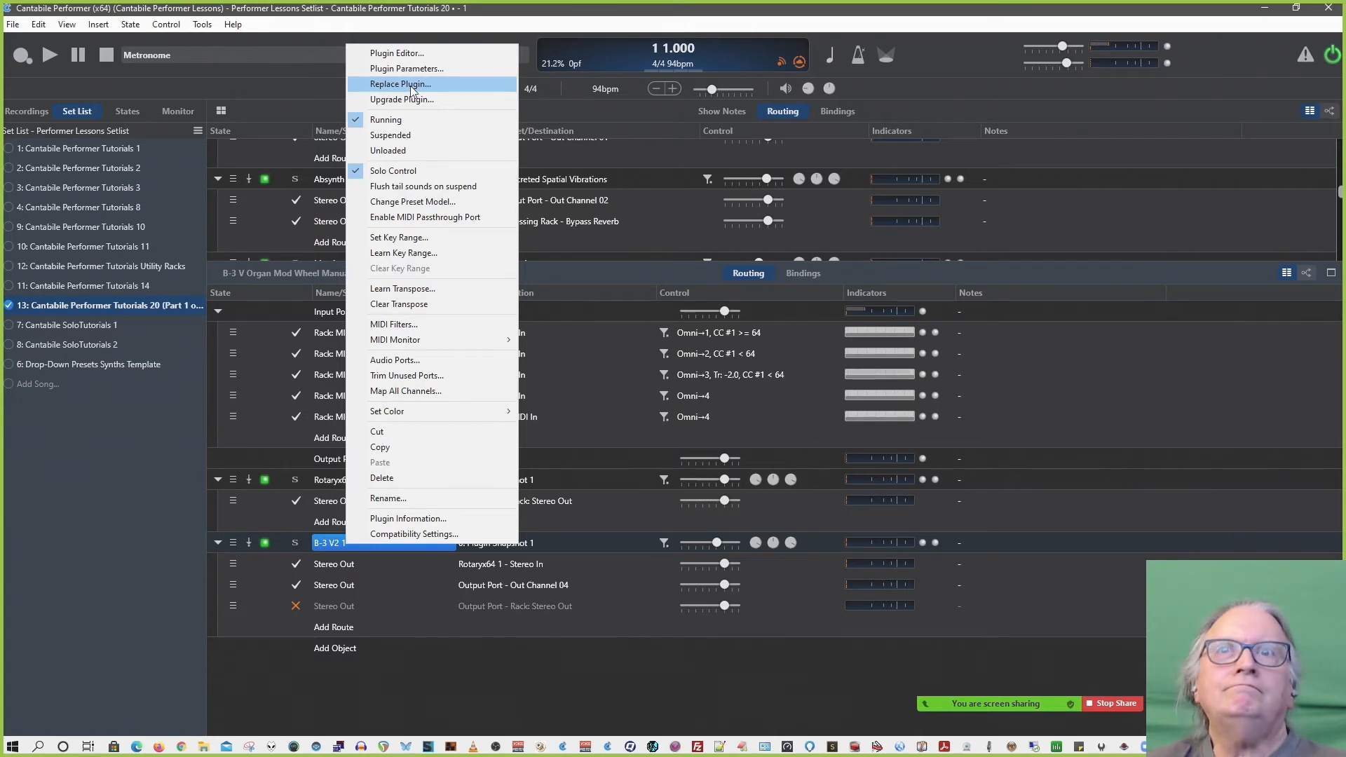
left_click(402, 671)
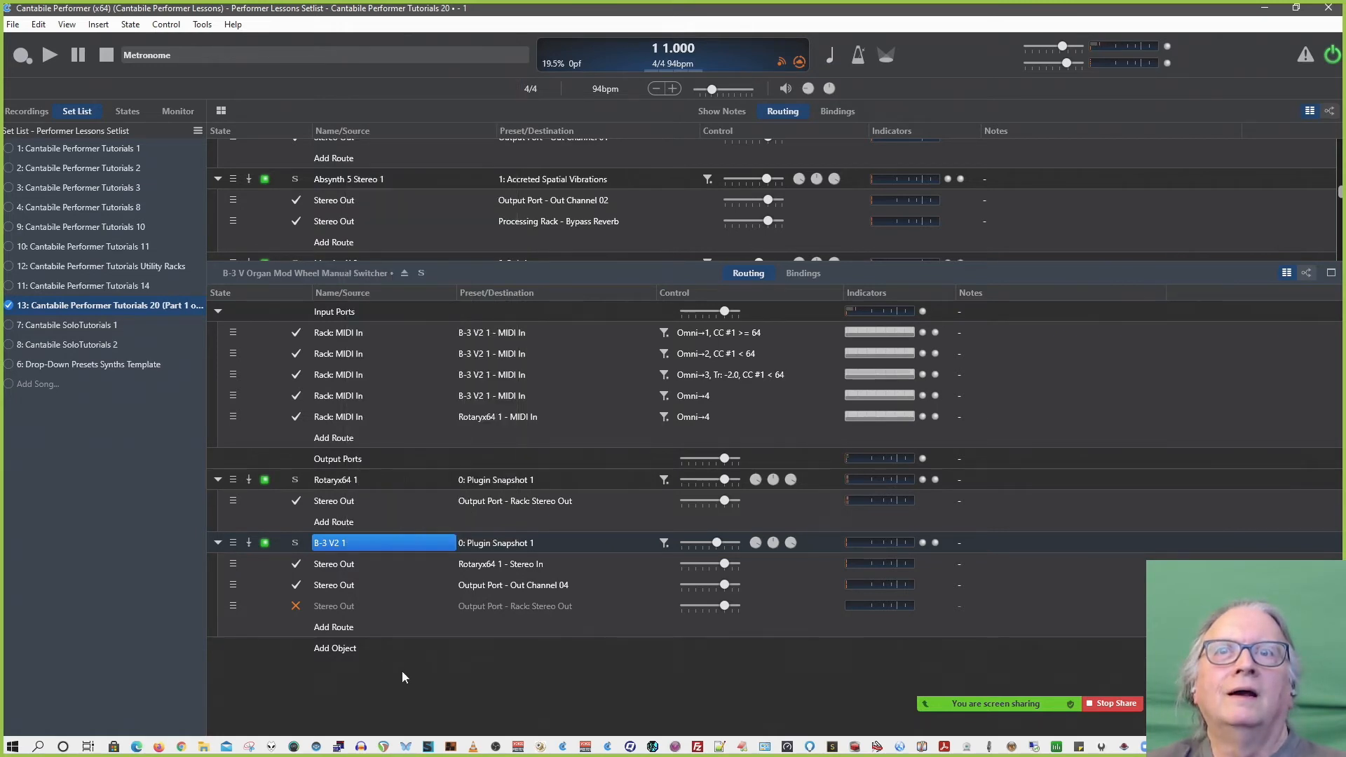
double_click(352, 544)
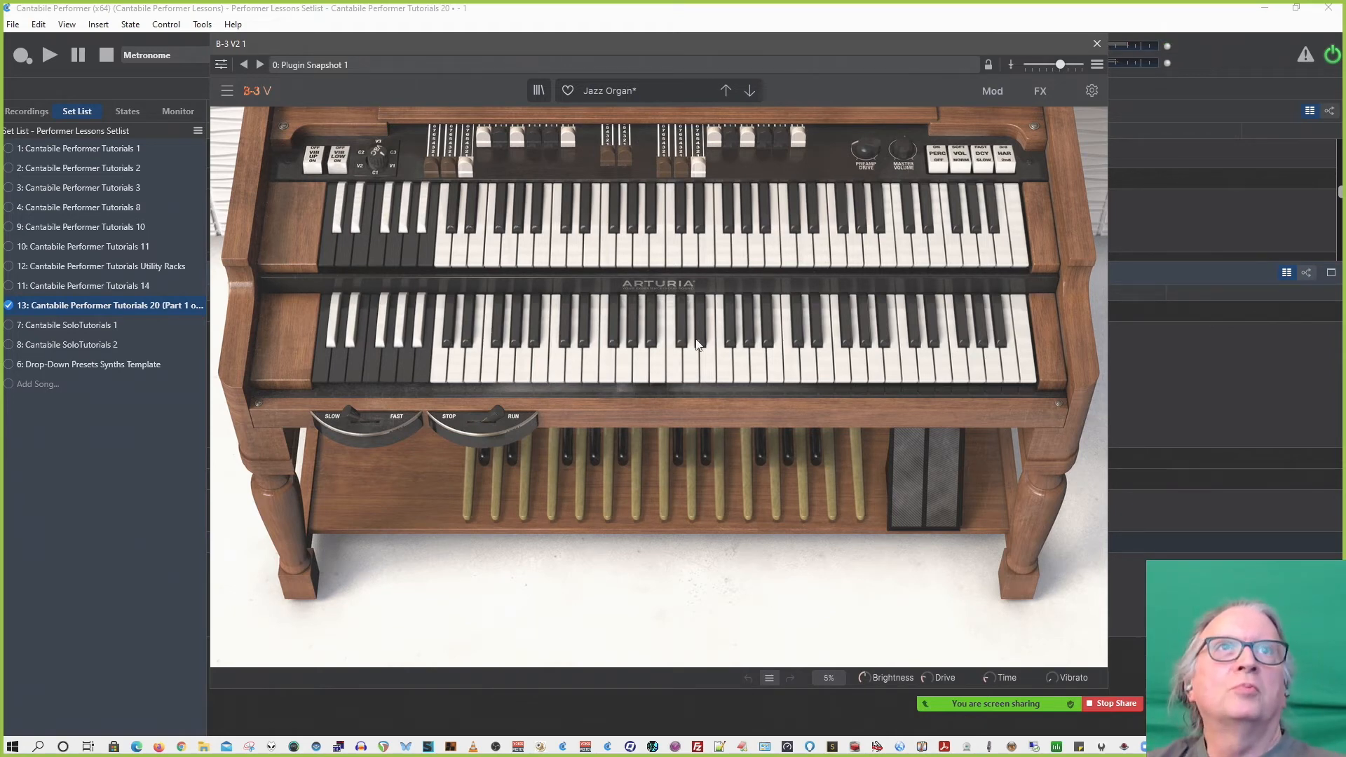
left_click(1098, 46)
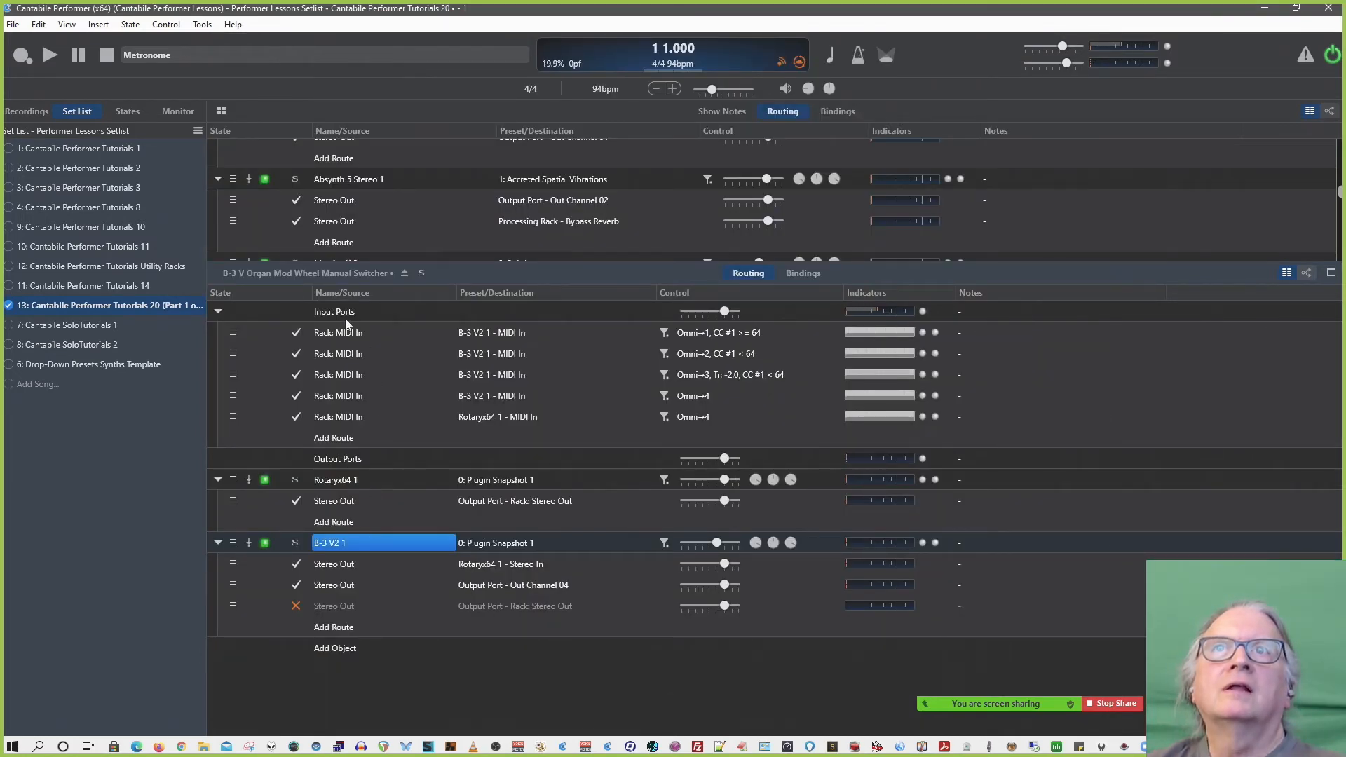
double_click(737, 376)
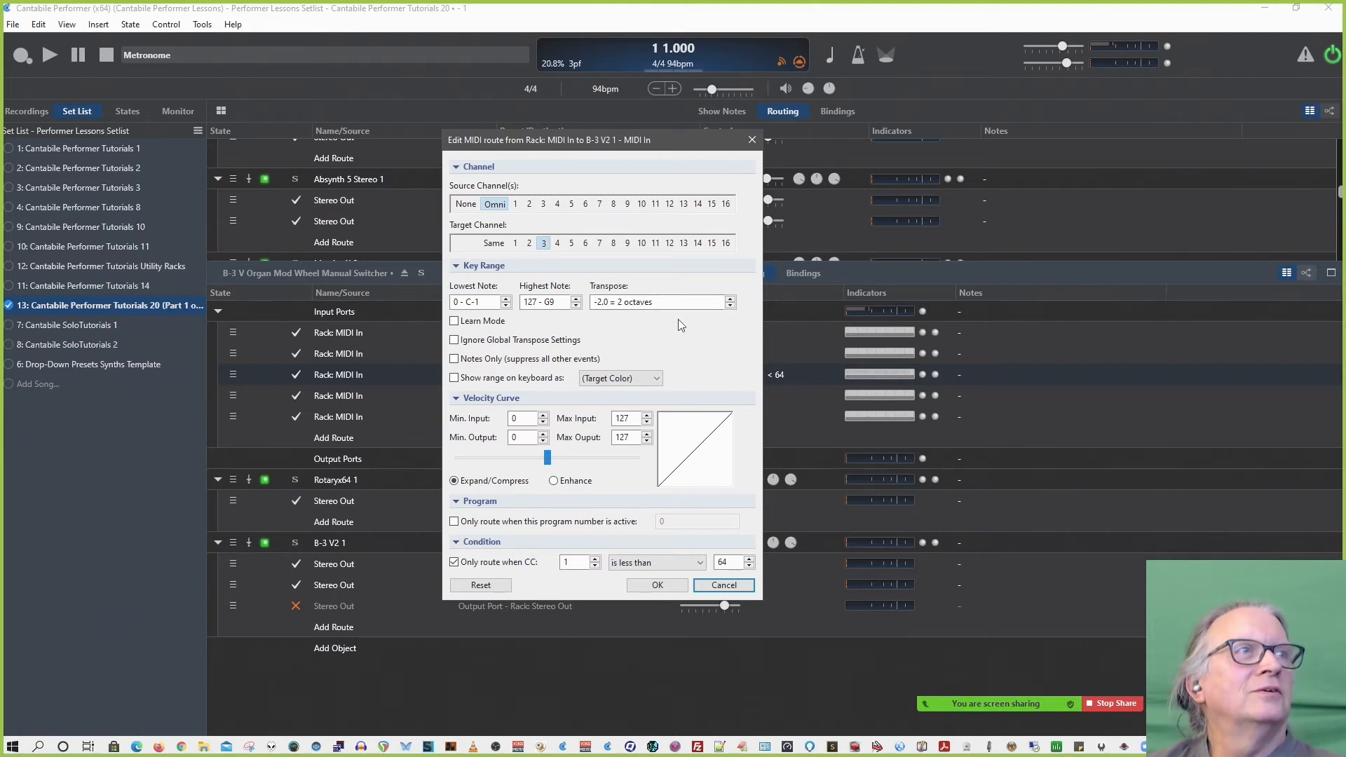
left_click(658, 586)
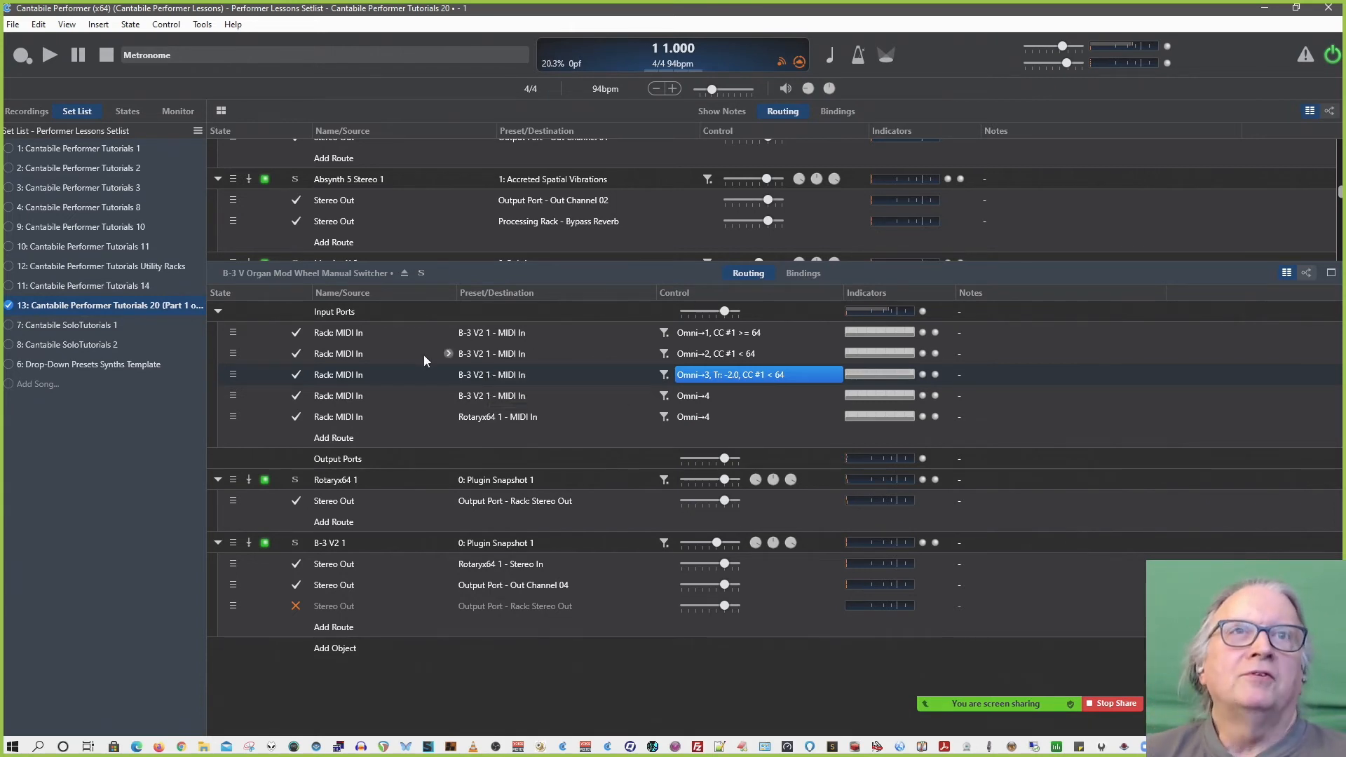
Switch the rack's channel 4 route to B-3 V2 1 off and on again, and do the same with the channel 3 route.
left_click(296, 397)
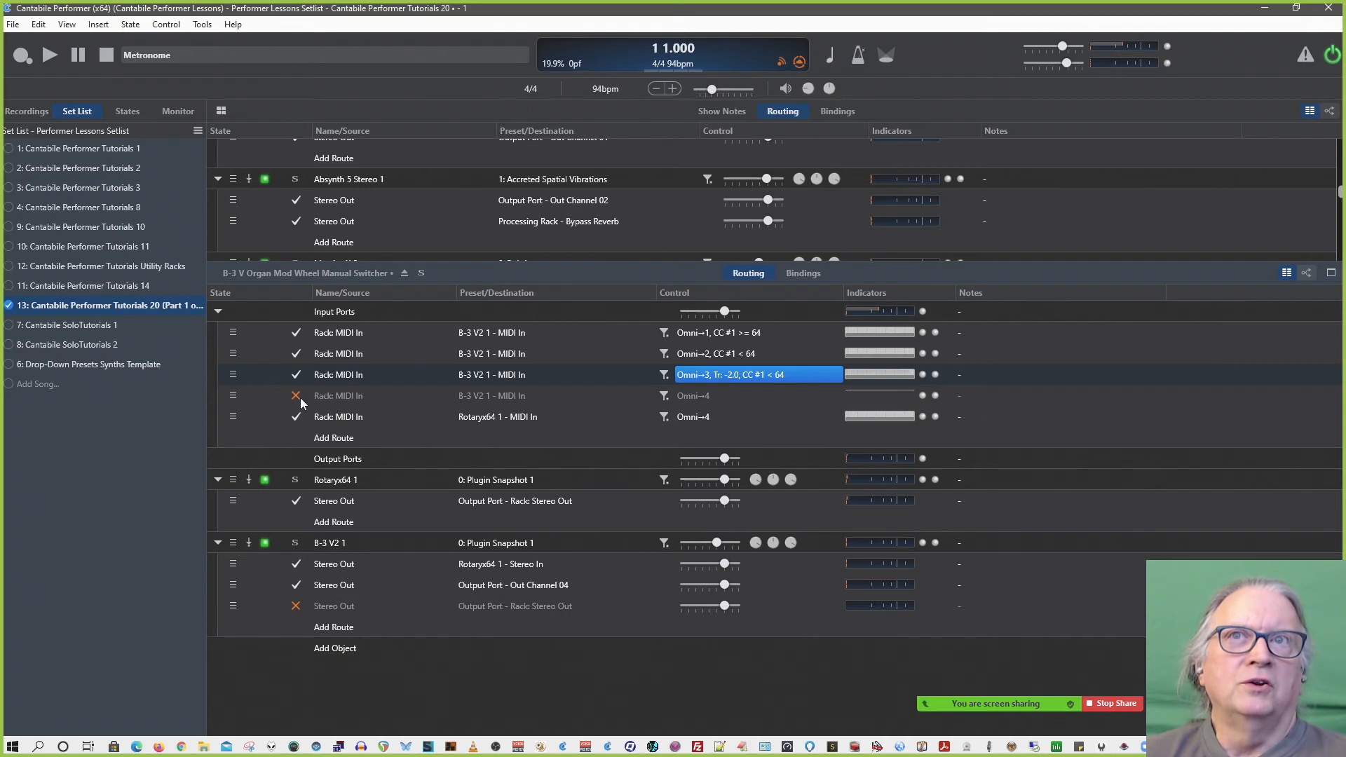
left_click(296, 397)
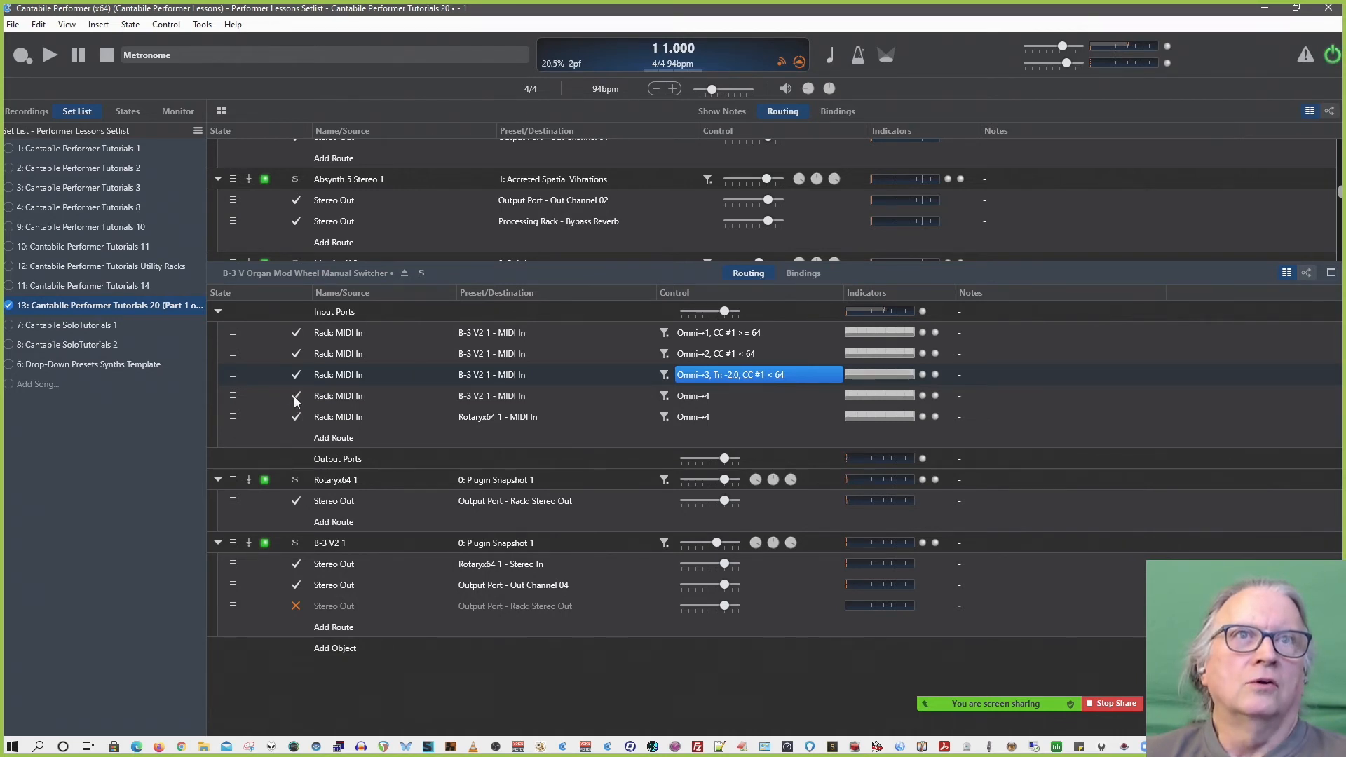
left_click(295, 374)
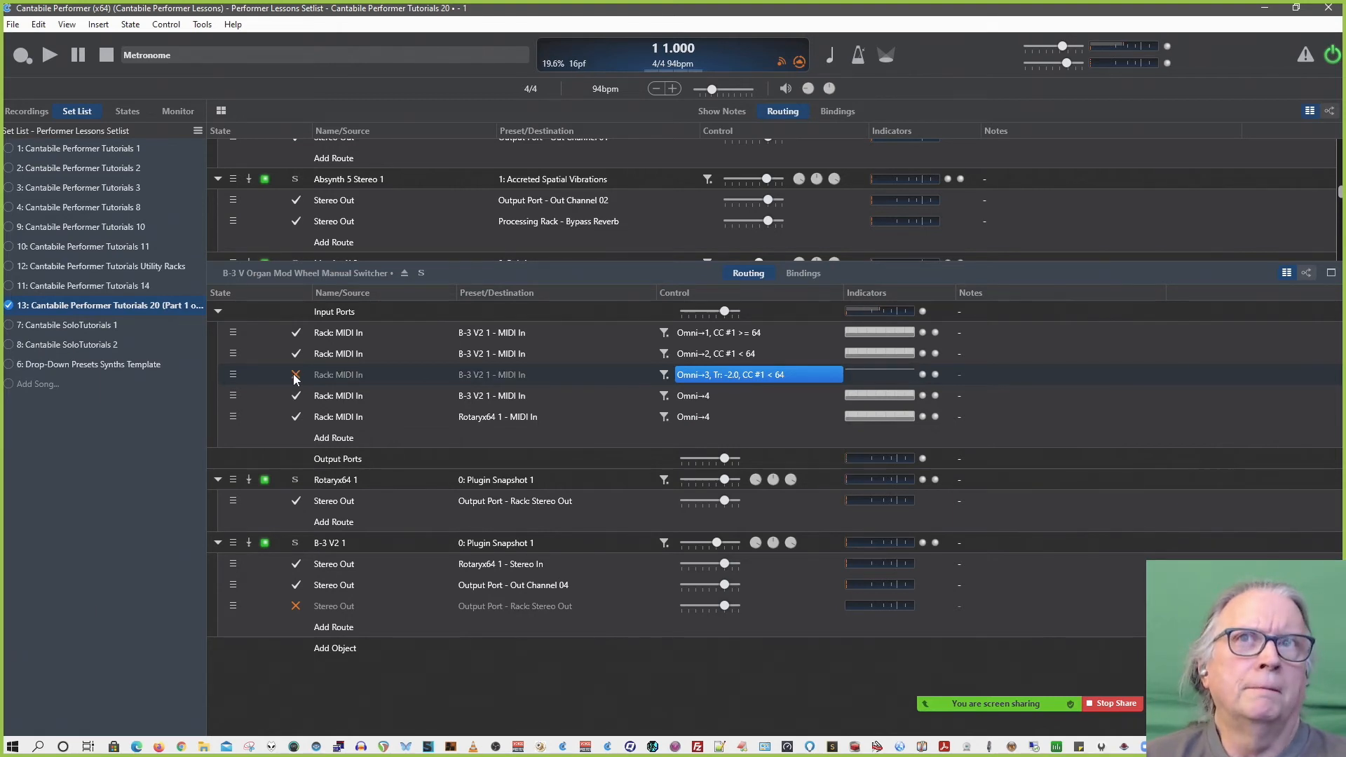
left_click(295, 374)
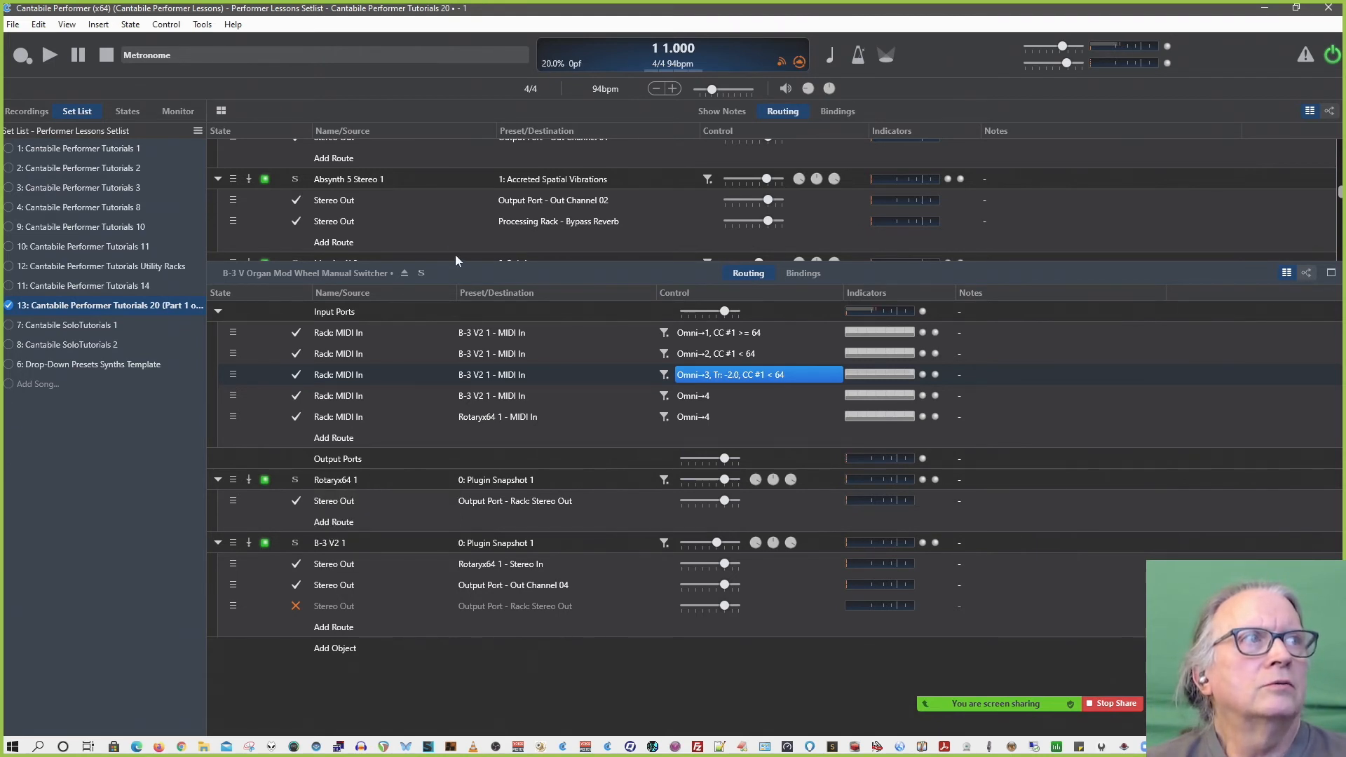
Save and close the B-3 V Organ Mod Wheel Manual Switcher rack.
left_click(419, 273)
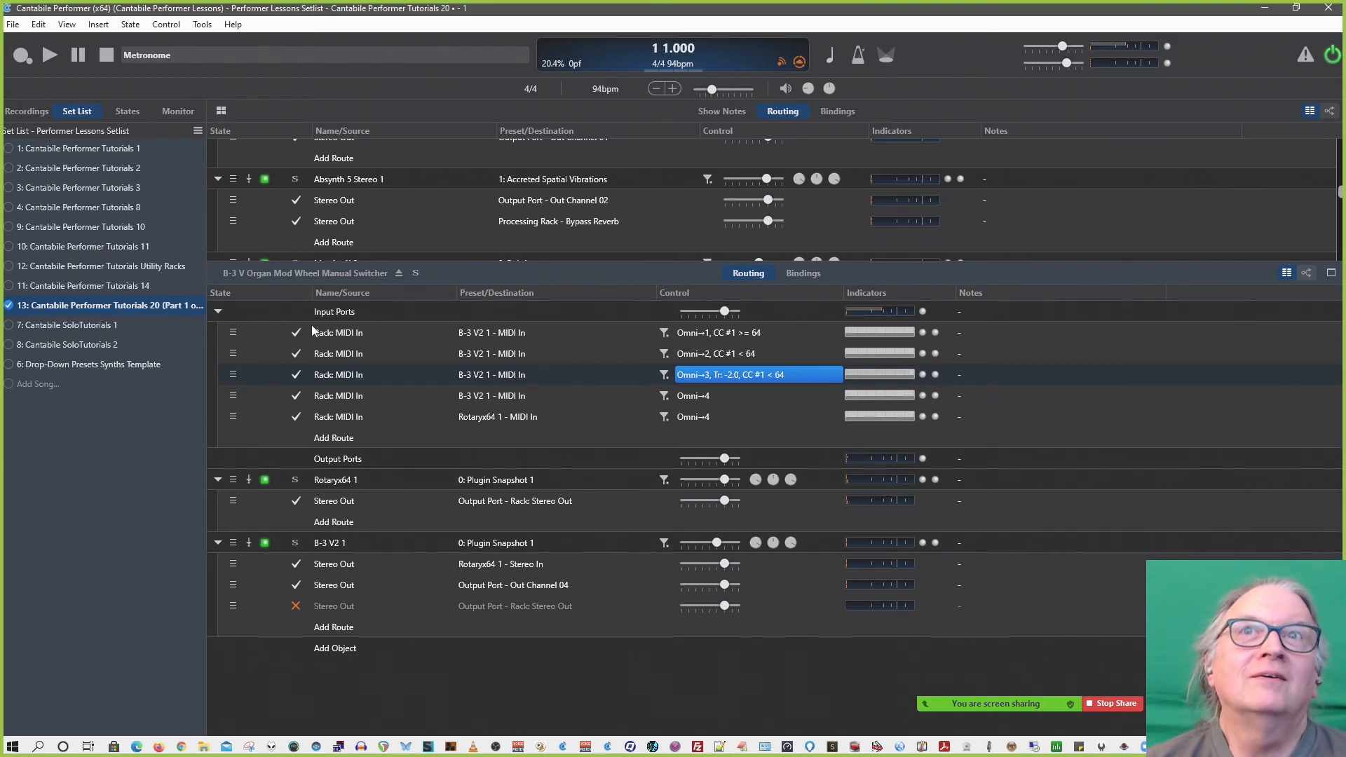
left_click(395, 273)
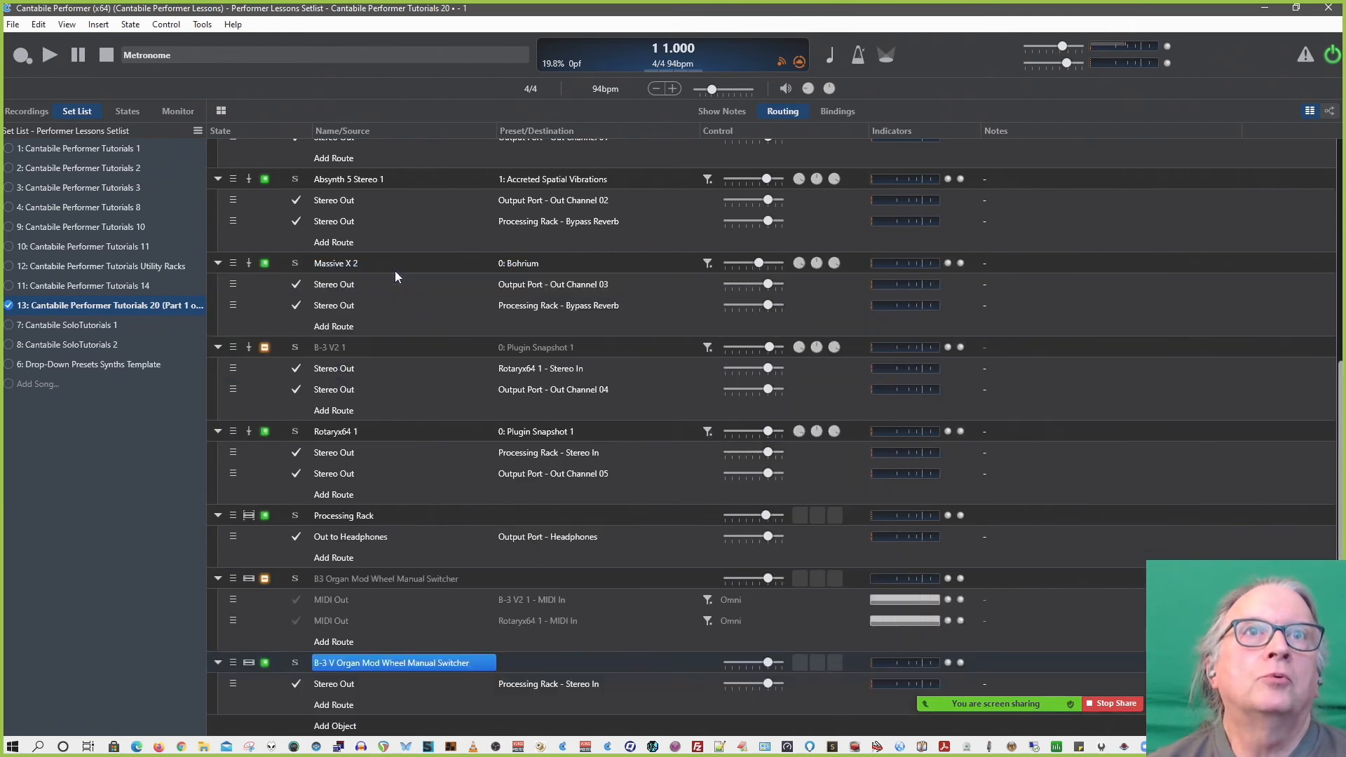
Select the five disabled MPK249 Keys routes to B-3 V2 1 and Rotaryx64 1, view their edit options, and dismiss them unused.
scroll(397, 418, "up", 5)
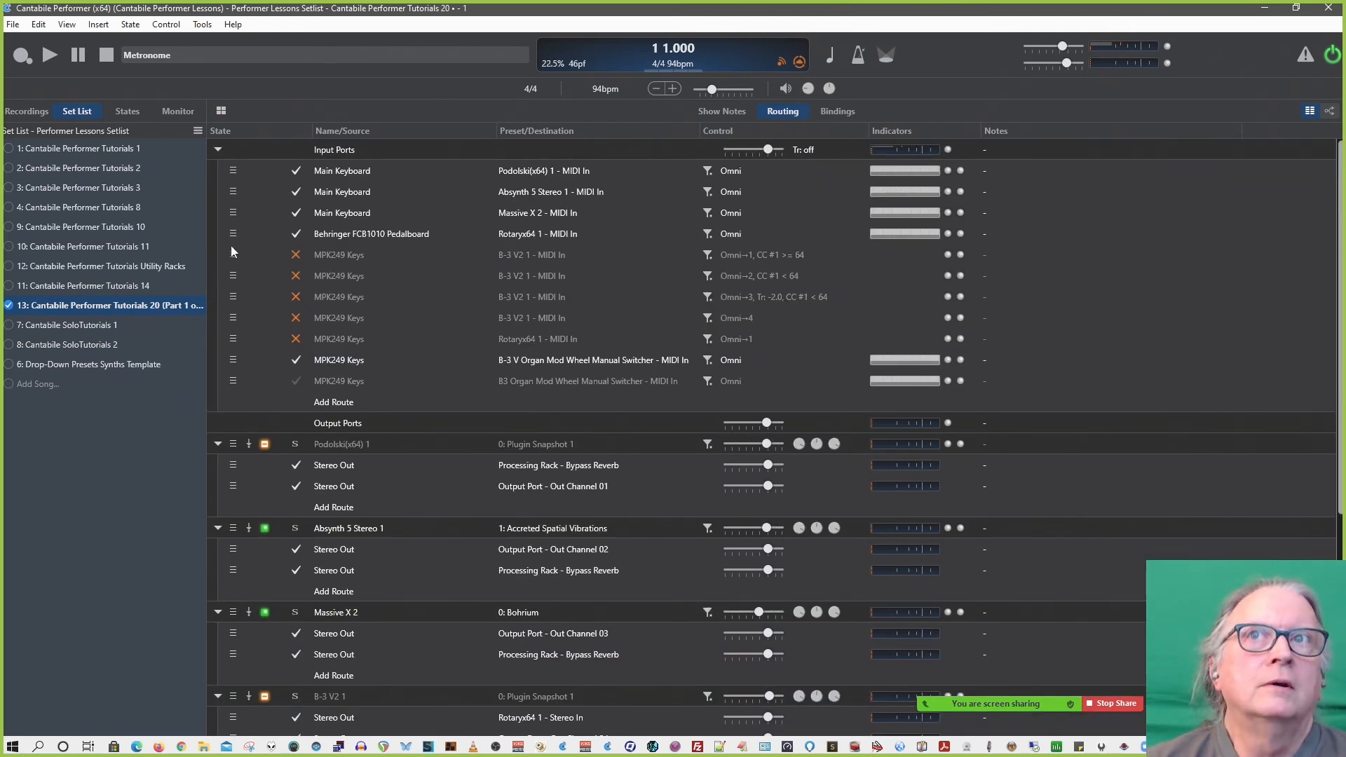
left_click_drag(231, 253, 250, 337)
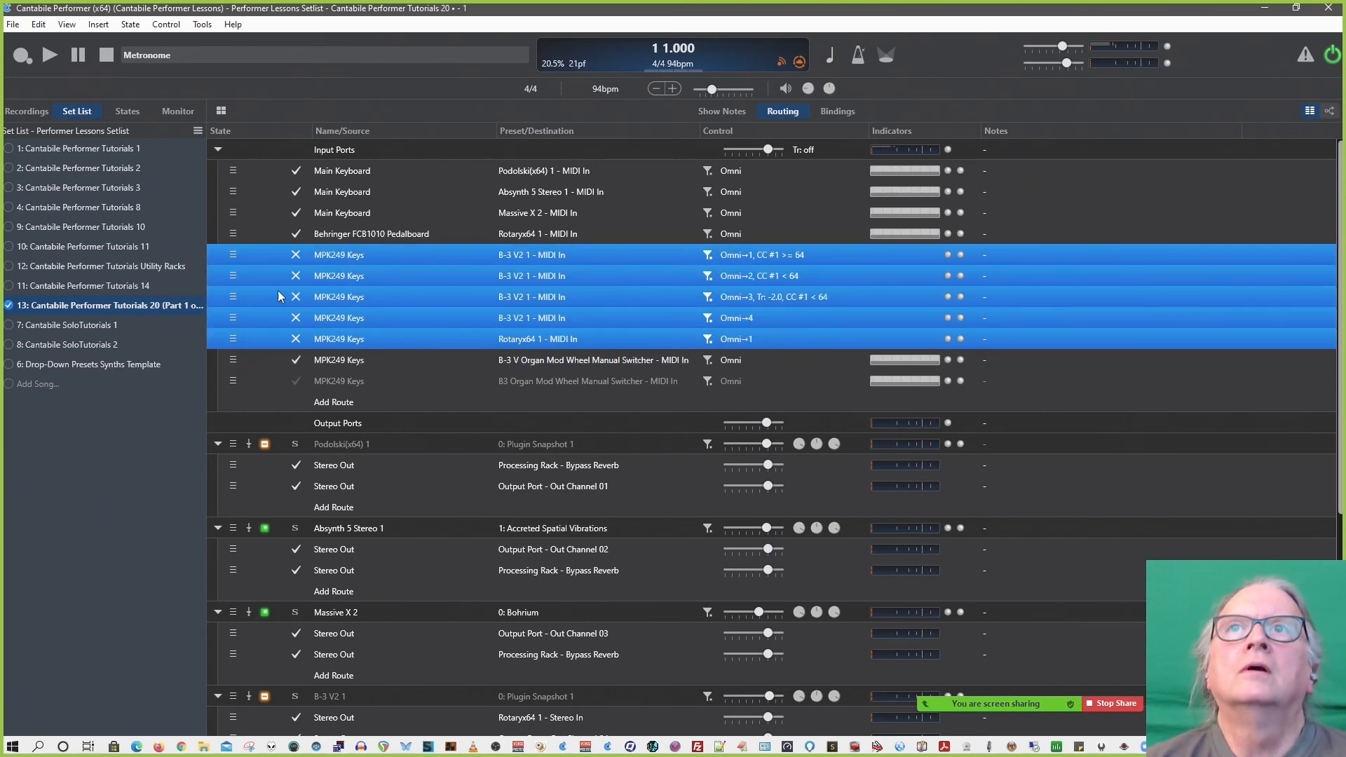
right_click(235, 255)
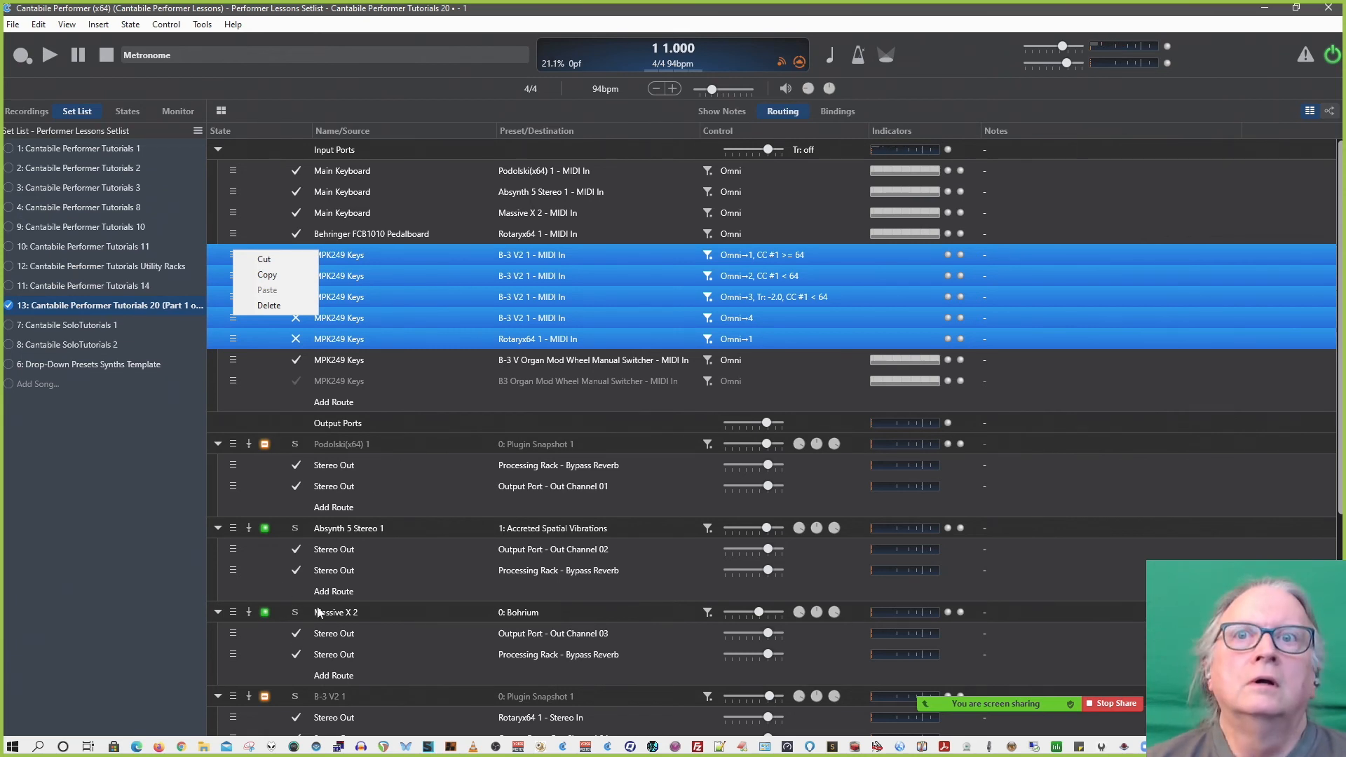
left_click(338, 695)
Review the MIDI routes inside the B3 Organ Mod Wheel Manual Switcher rack, and close the rack.
scroll(338, 695, "down", 5)
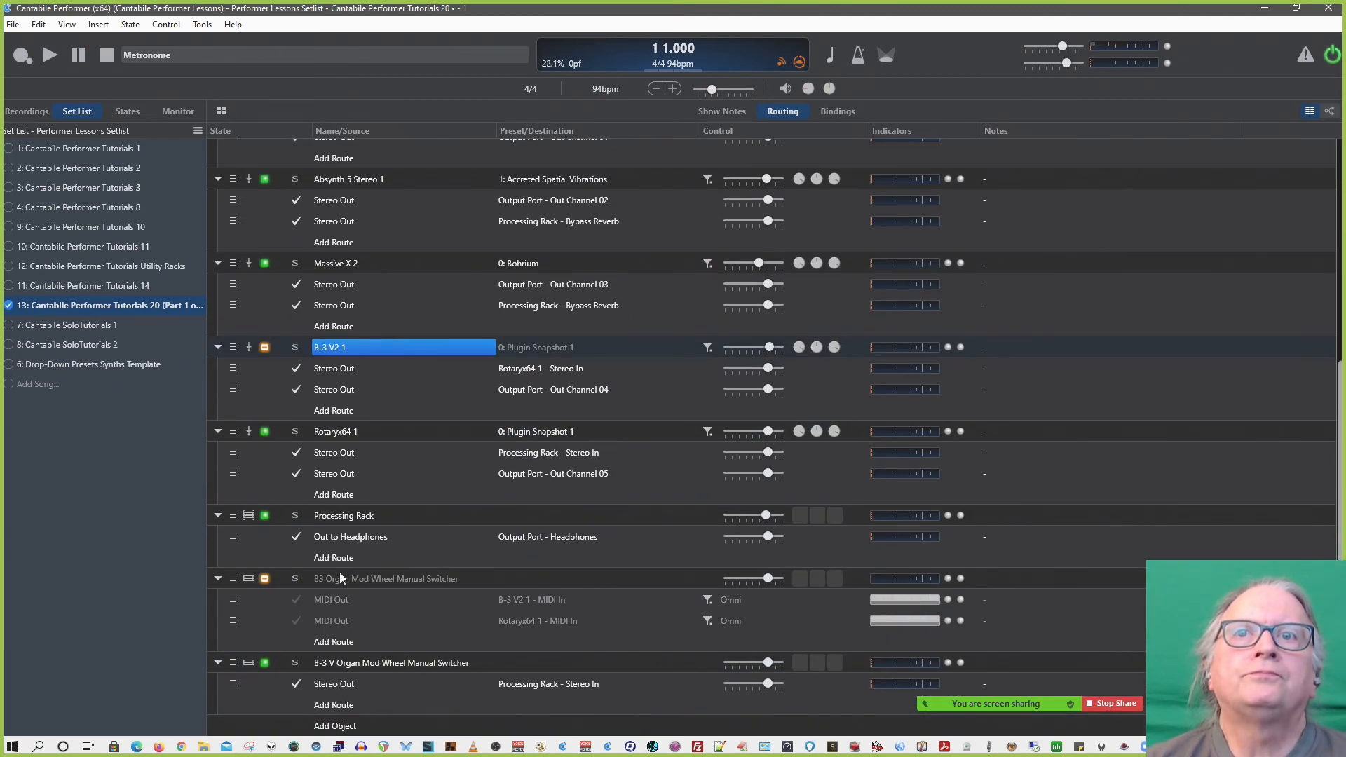
double_click(341, 579)
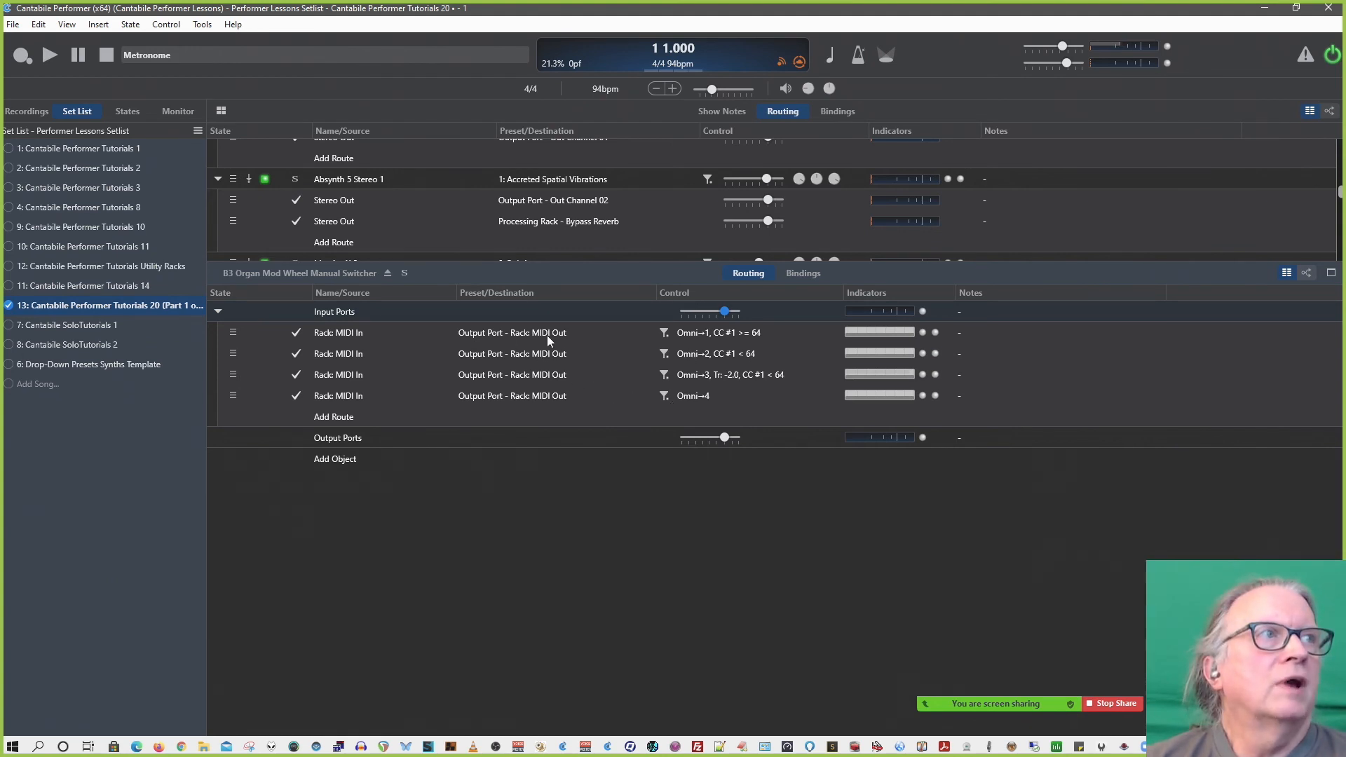
left_click(388, 273)
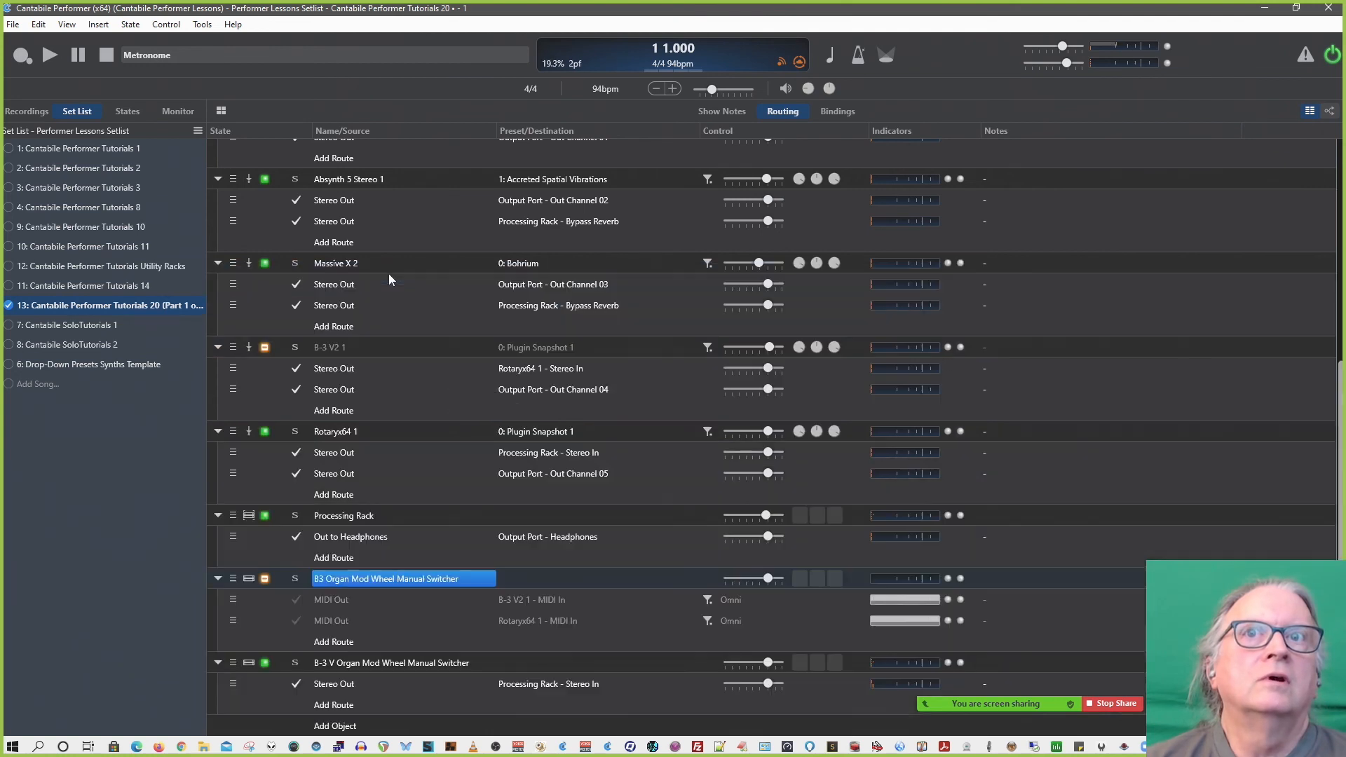
In the B-3 V Organ Mod Wheel Manual Switcher rack, switch B-3 V2 1's route to Rack: Stereo Out on and off twice.
double_click(424, 663)
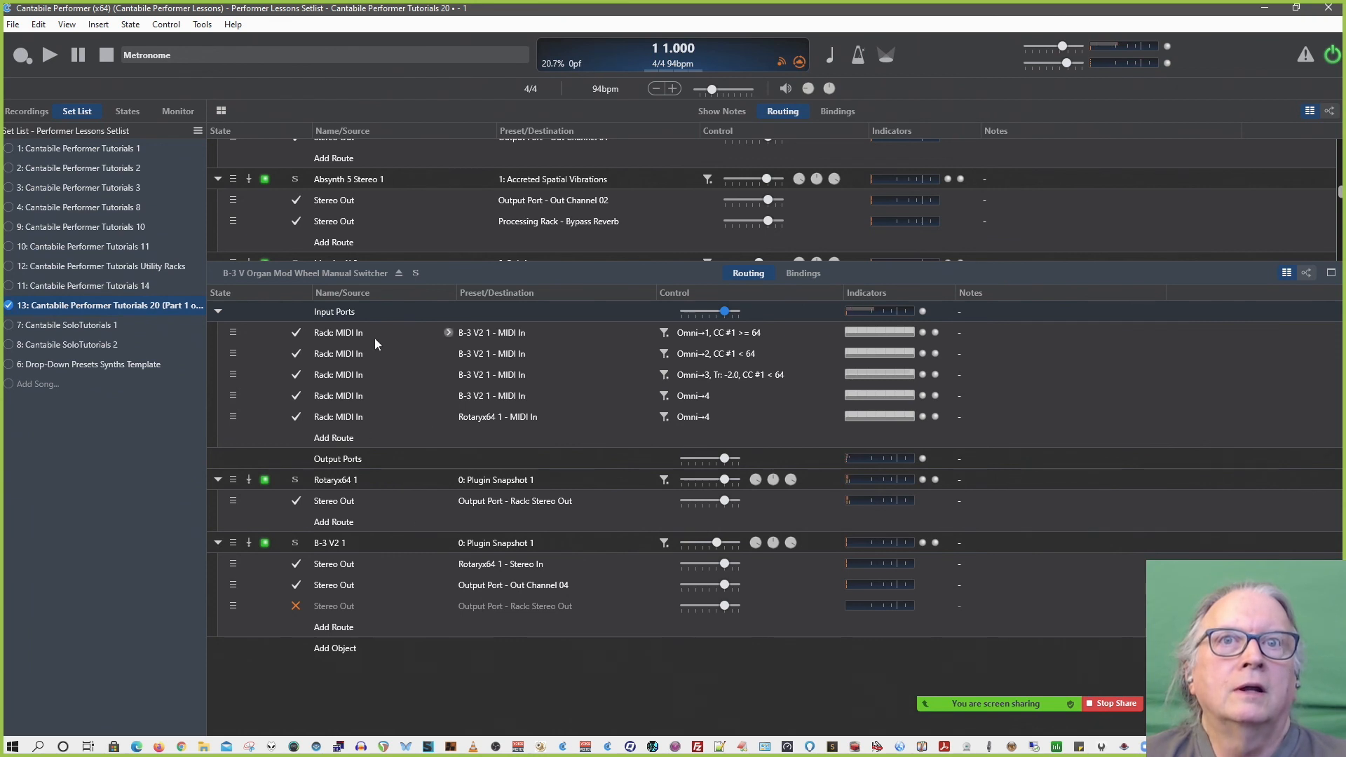
left_click(296, 606)
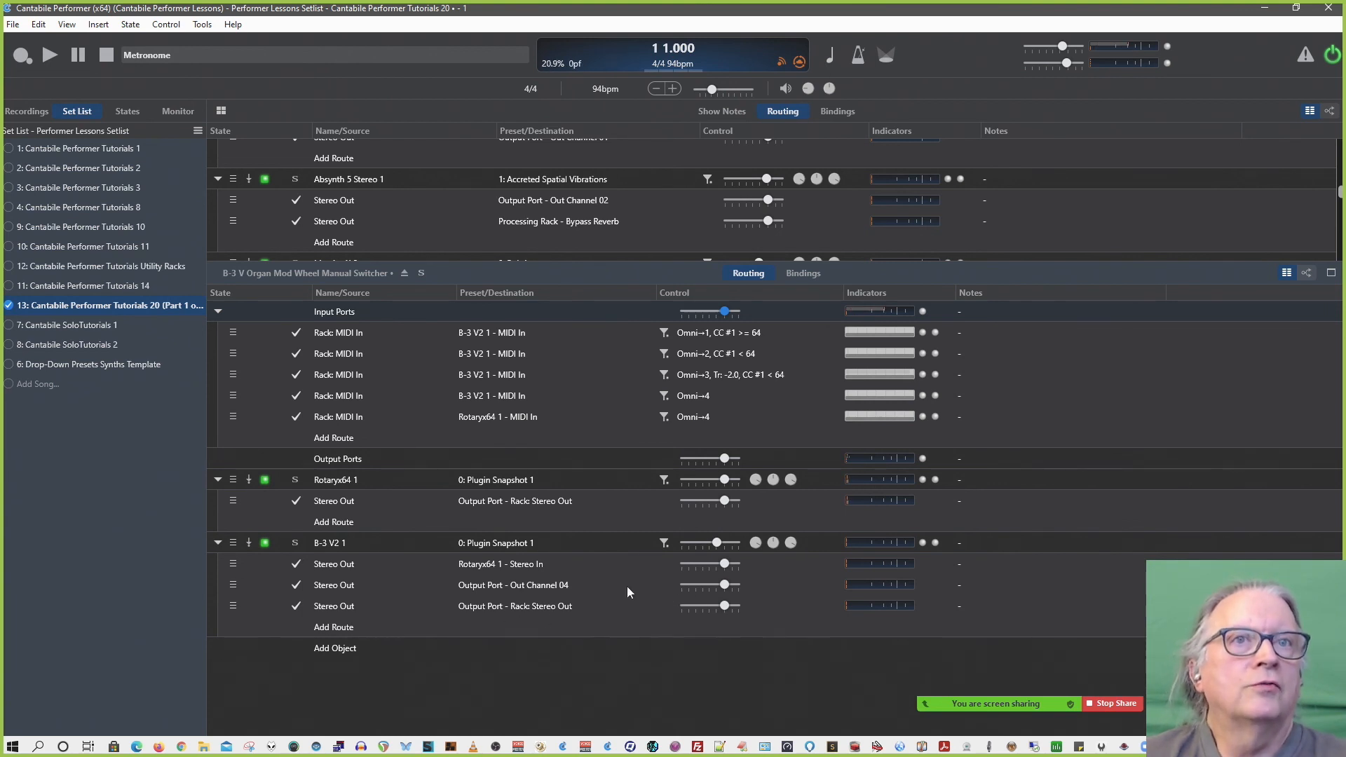
left_click(296, 607)
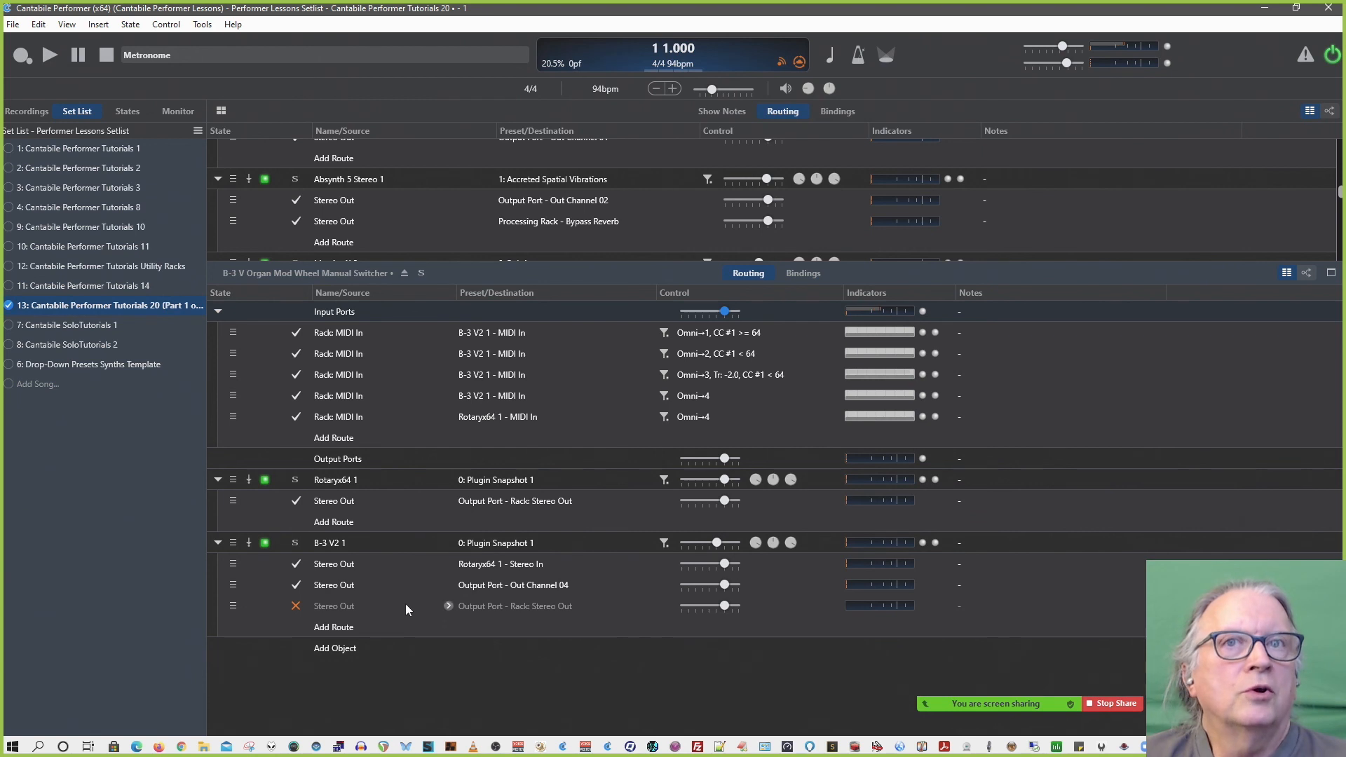
left_click(293, 605)
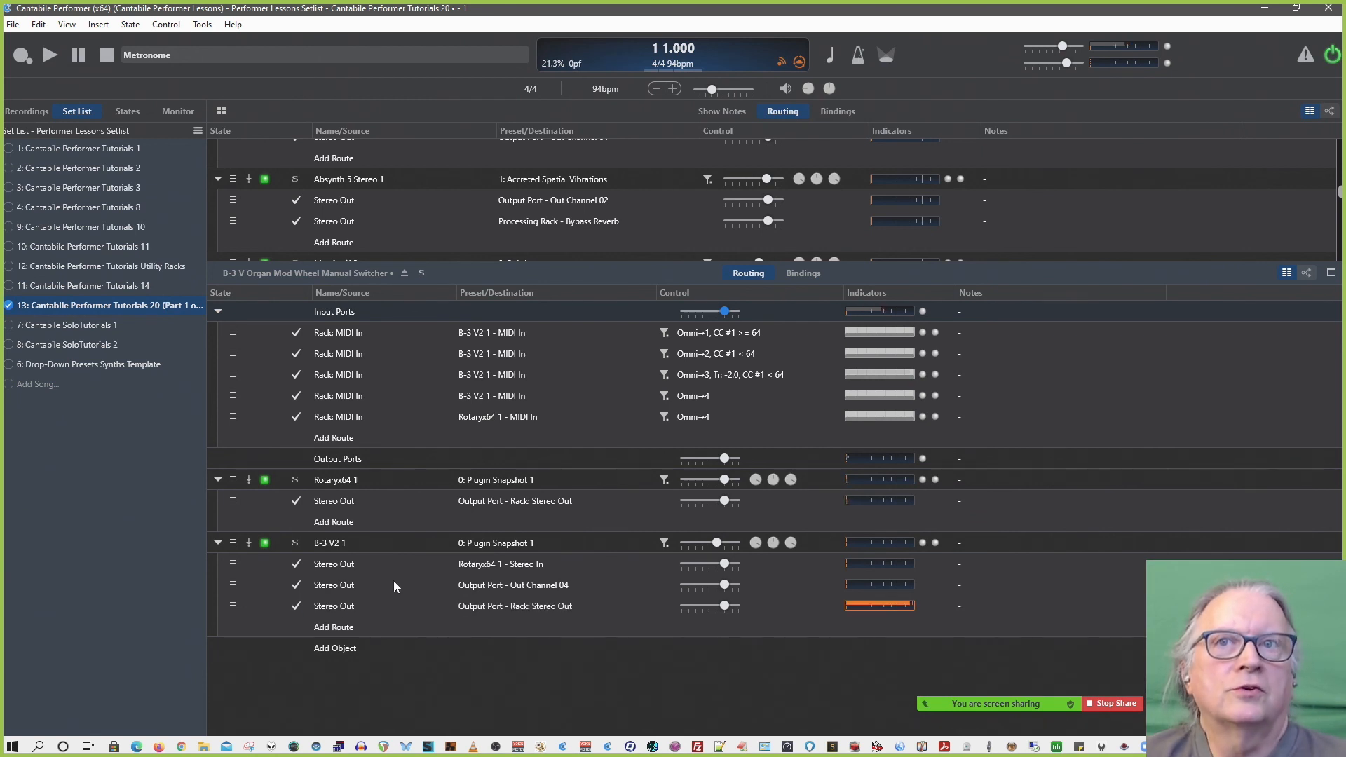
left_click(294, 606)
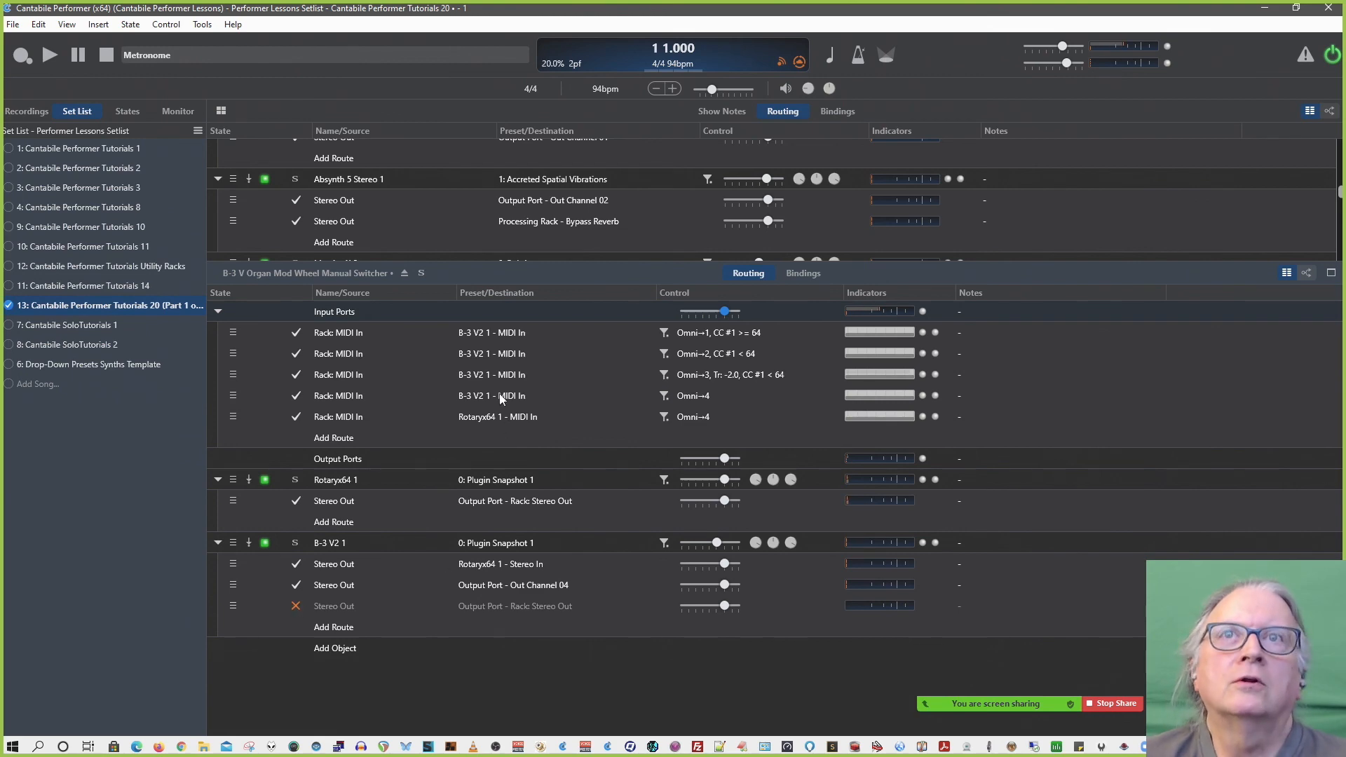